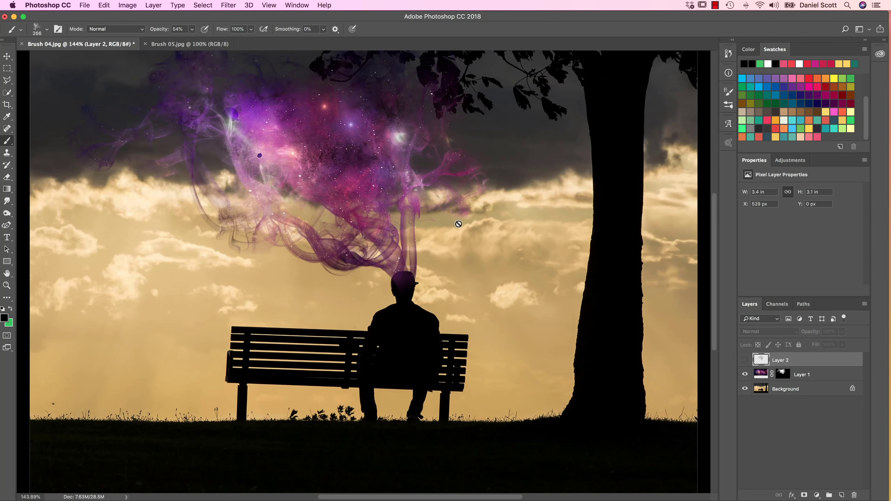
# - Show Layer 2 and try a smoke brush stamp in the sky beside the seated man, undoing the stamp
pyautogui.click(745, 359)
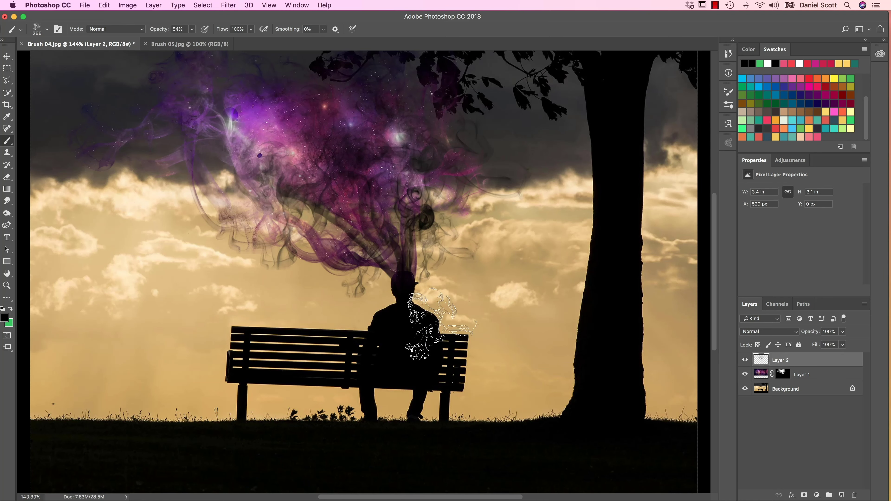
pyautogui.click(502, 291)
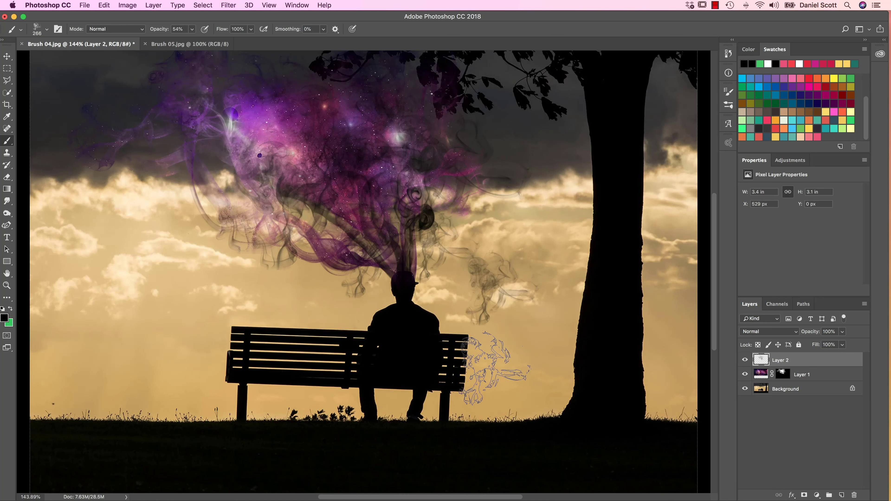
pyautogui.press('super+z')
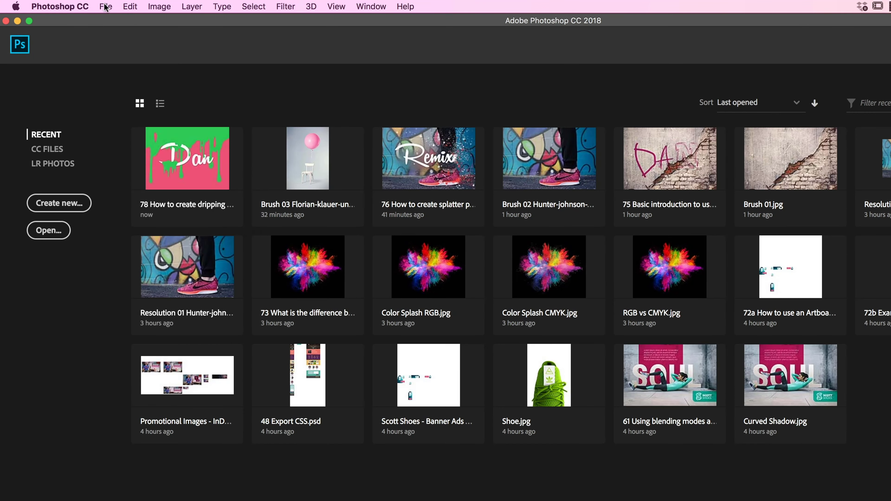
# - Open Brush 04.jpg and Brush 05.jpg together from the 14 Brushes folder in Exercise Files
pyautogui.click(104, 4)
pyautogui.click(116, 31)
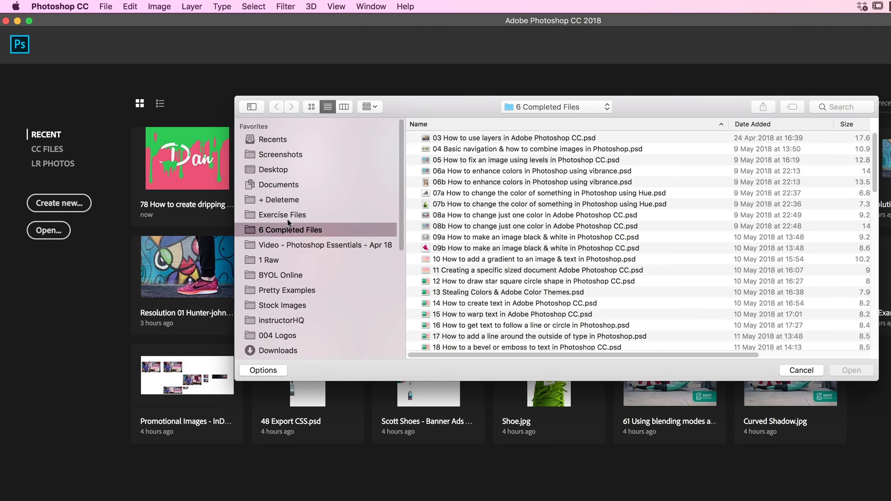
pyautogui.click(287, 216)
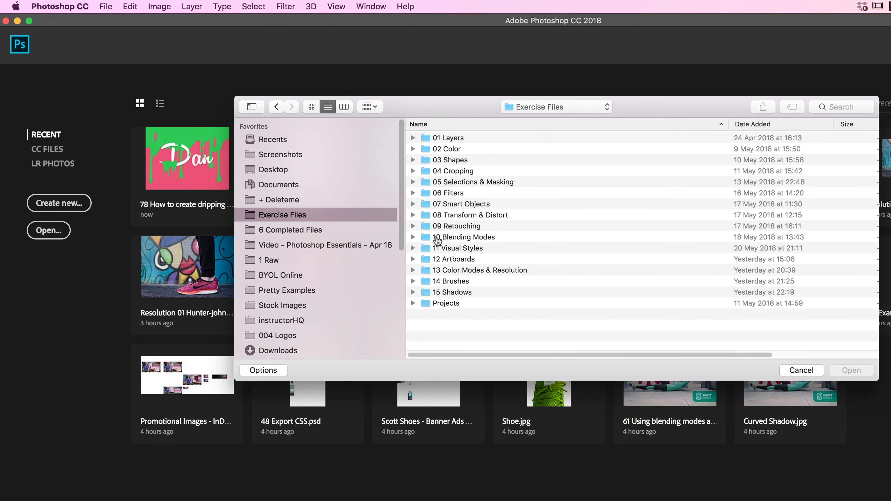
pyautogui.doubleClick(456, 281)
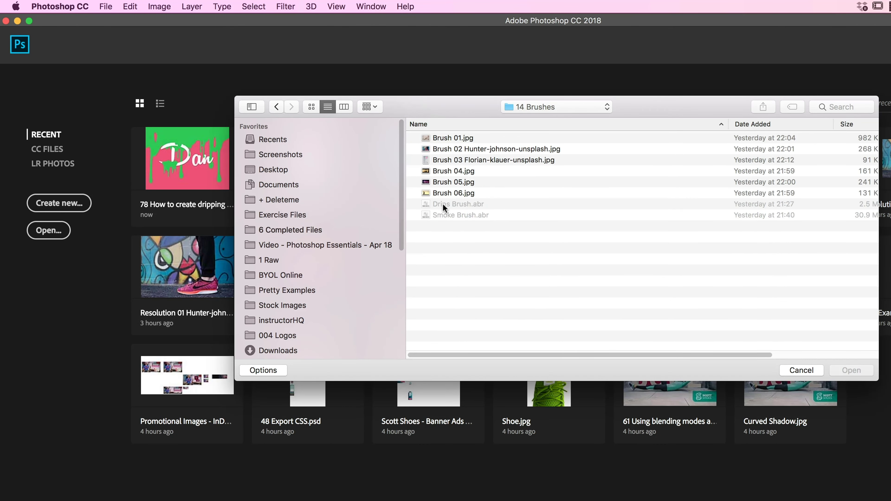
pyautogui.click(470, 175)
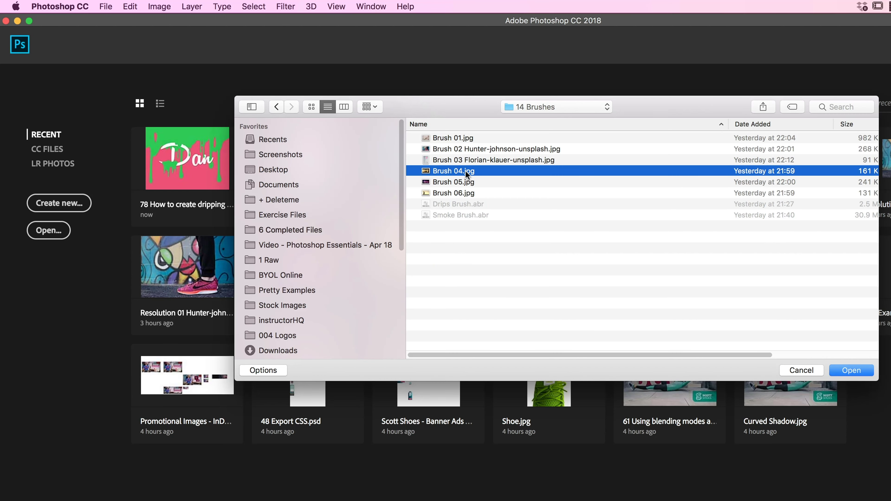
pyautogui.click(464, 184)
pyautogui.keyDown('shift'); pyautogui.click(449, 172); pyautogui.keyUp('shift')
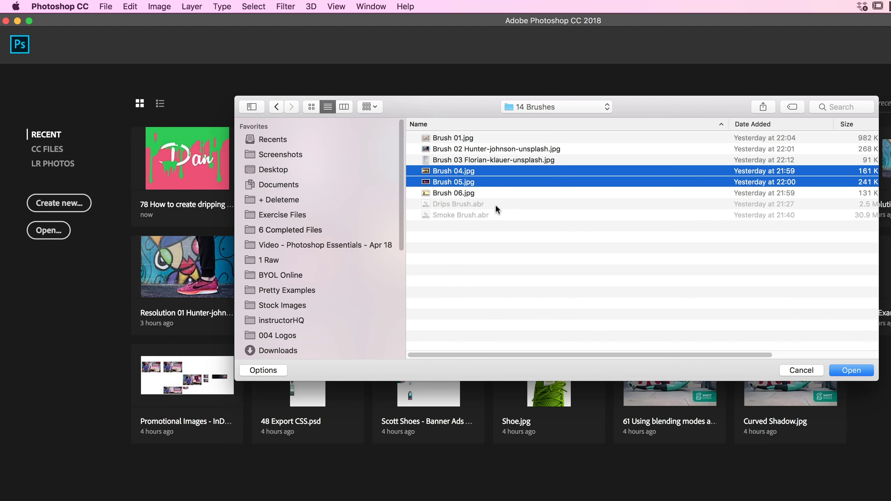
pyautogui.click(859, 376)
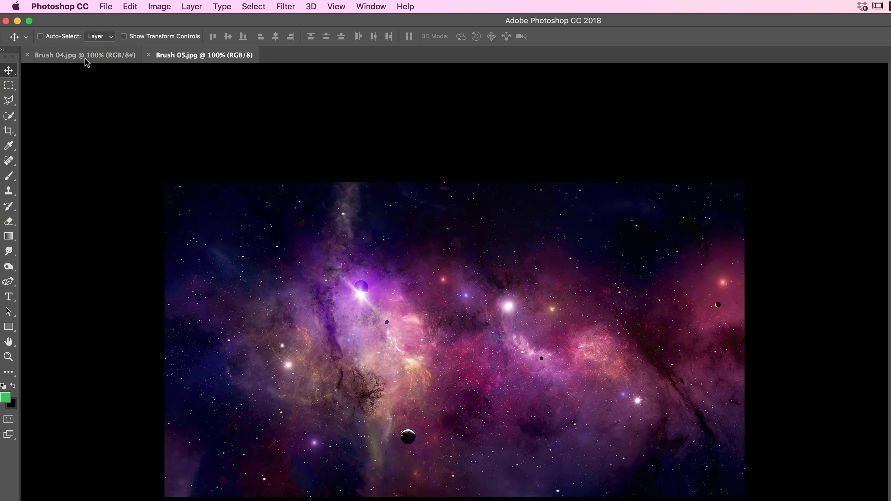
# - Bring up the Brush 04.jpg document, switch to Finder and load Smoke Brush.abr from the 14 Brushes folder into Photoshop
pyautogui.click(86, 59)
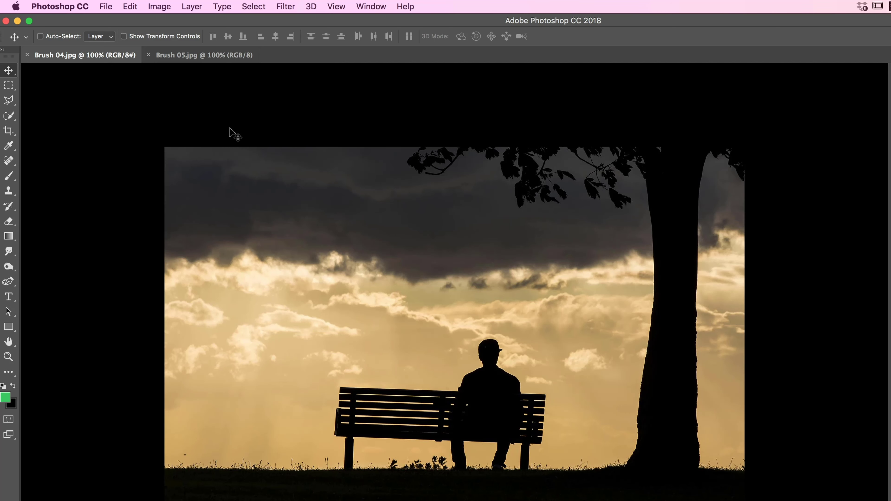
pyautogui.press('super+Tab')
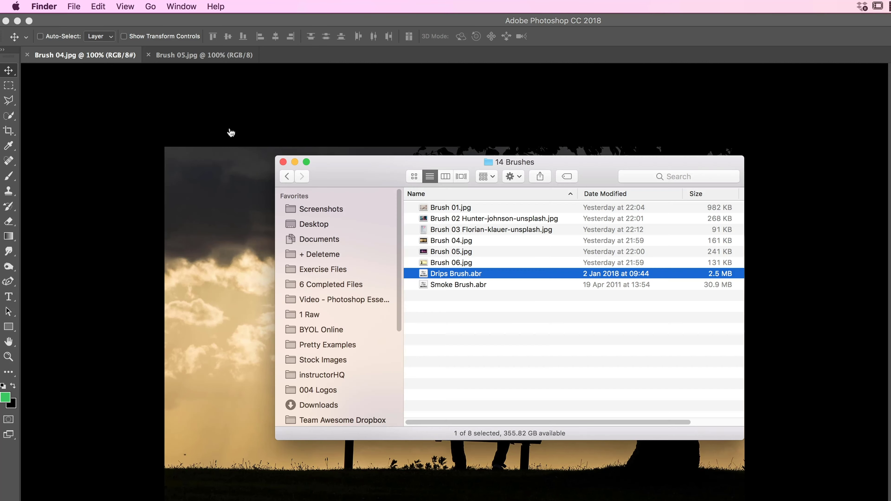
pyautogui.click(476, 330)
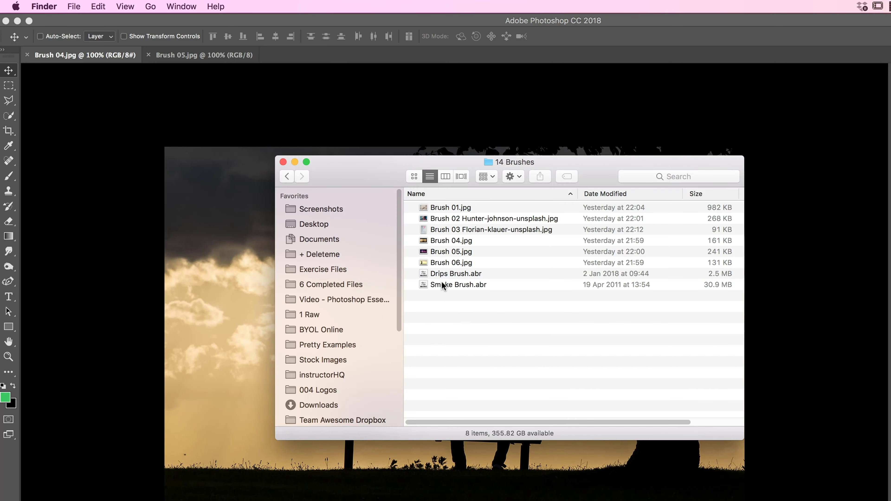
pyautogui.click(443, 285)
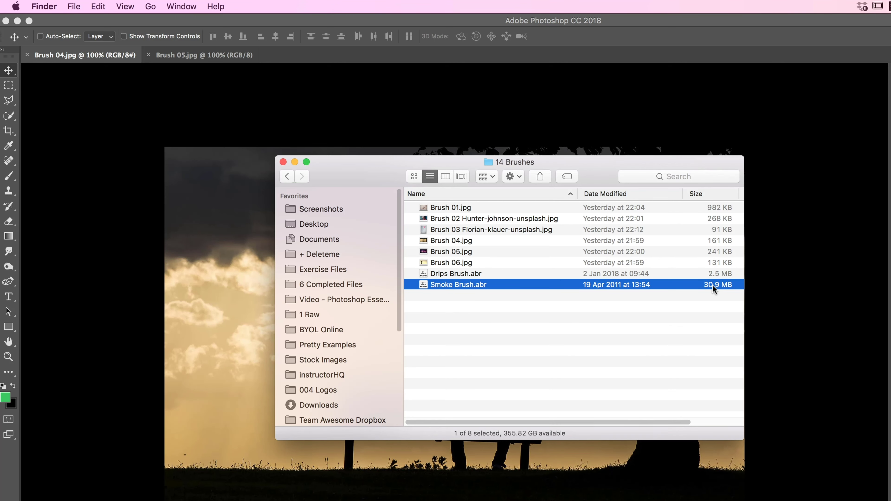
pyautogui.moveTo(443, 285); pyautogui.dragTo(346, 291)
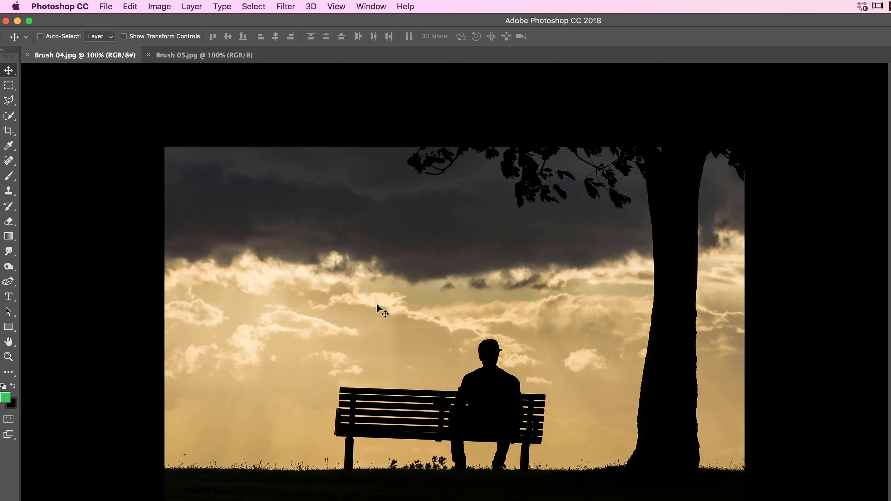
# - Check the loaded brush sets, collapsing Drips Brush and expanding Smoke Brush to view its sampled brushes
pyautogui.click(381, 8)
pyautogui.click(386, 123)
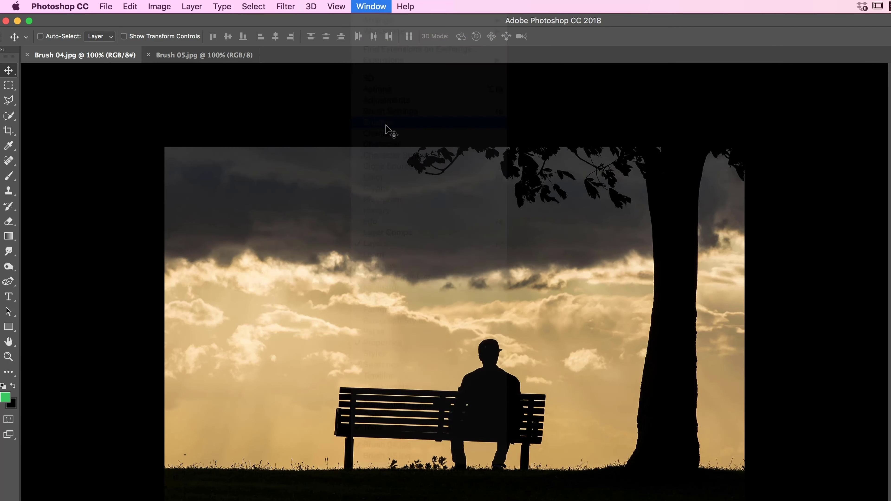
pyautogui.scroll(5, 804, 231)
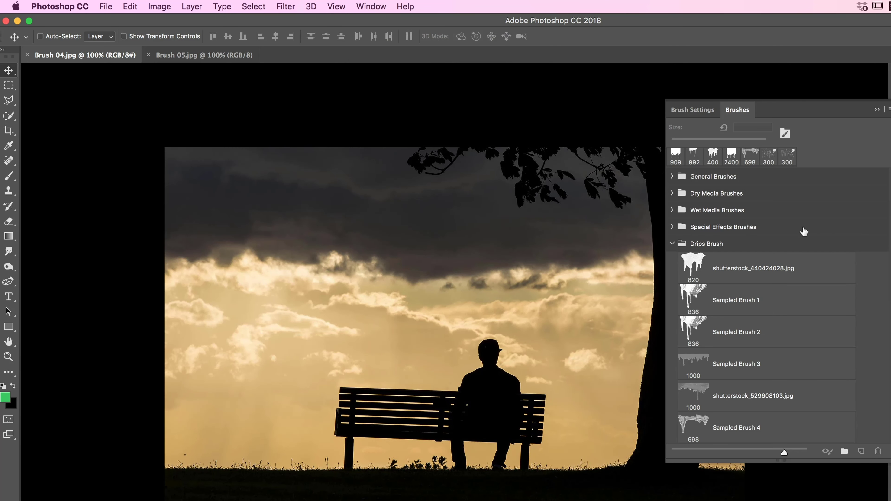
pyautogui.click(671, 245)
pyautogui.click(696, 262)
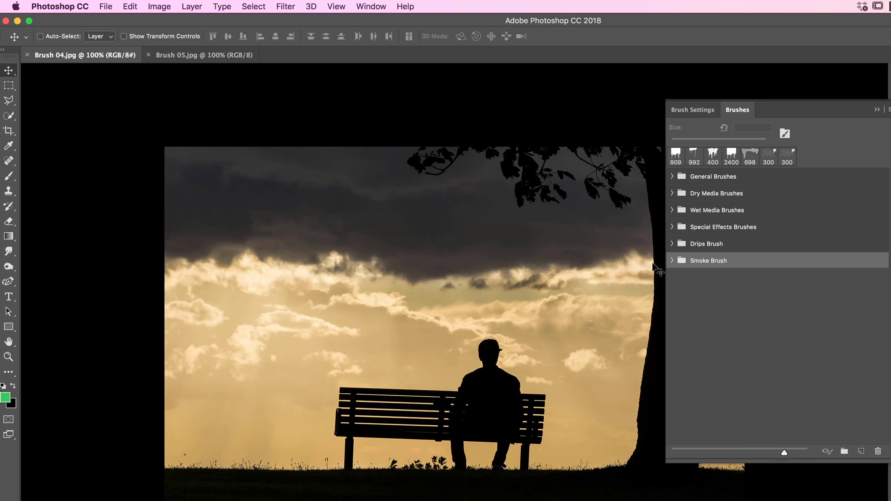
pyautogui.click(671, 261)
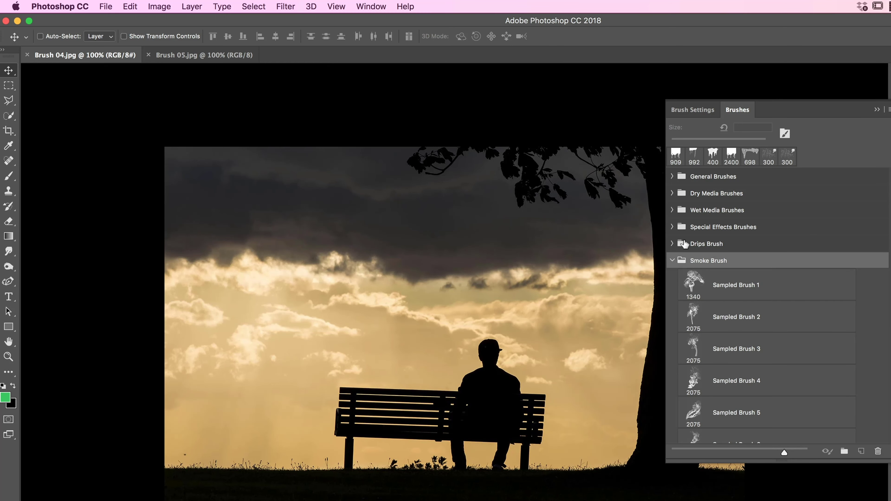
pyautogui.click(877, 109)
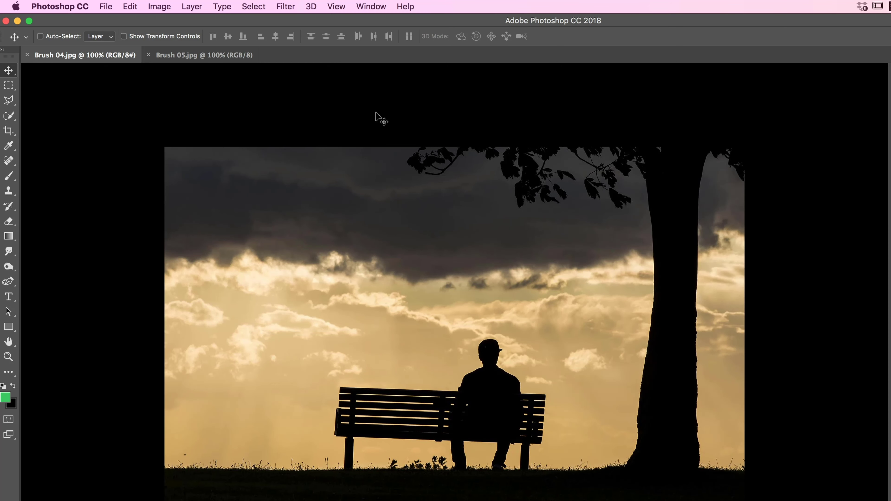
# - Copy the galaxy image from Brush 05.jpg into Brush 04.jpg as a layer and position it over the seated man
pyautogui.click(173, 56)
pyautogui.click(174, 56)
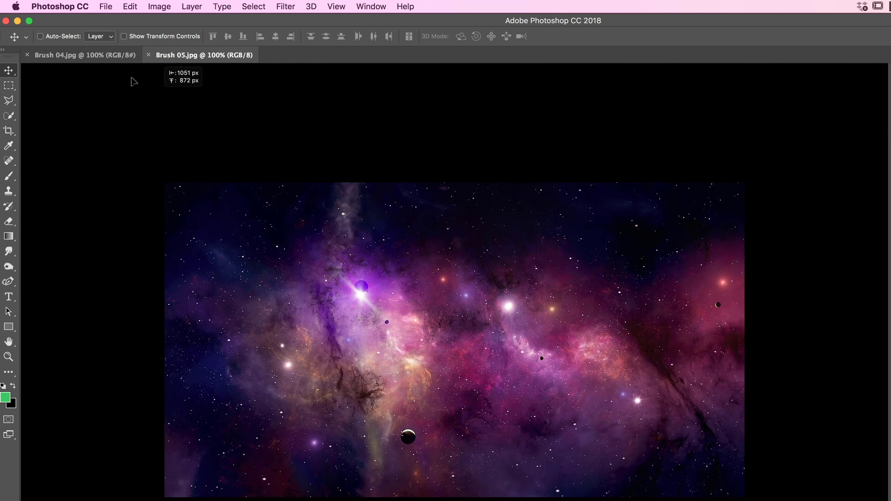
pyautogui.click(91, 58)
pyautogui.moveTo(445, 304)
pyautogui.mouseDown()
pyautogui.moveTo(463, 326)
pyautogui.moveTo(457, 308)
pyautogui.moveTo(428, 292)
pyautogui.moveTo(477, 297)
pyautogui.moveTo(441, 293)
pyautogui.mouseUp()
pyautogui.moveTo(489, 360); pyautogui.dragTo(469, 305)
pyautogui.moveTo(464, 346); pyautogui.dragTo(469, 361)
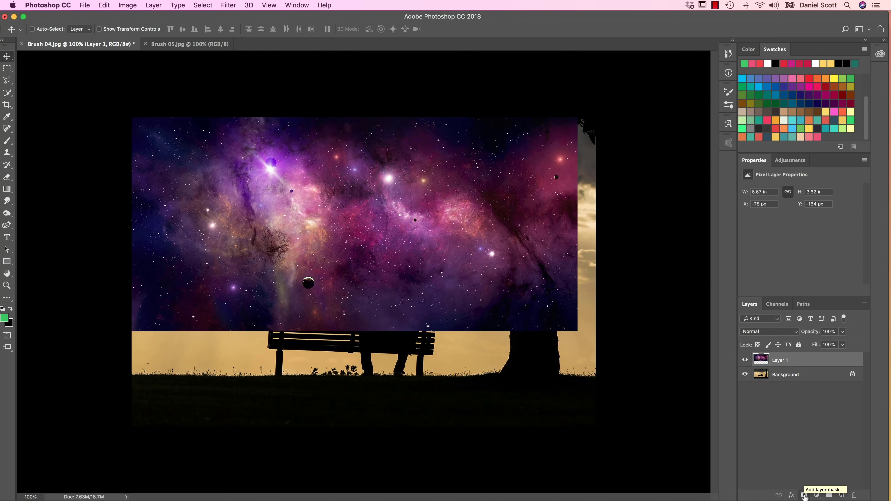
# - Add a layer mask to the galaxy layer and choose the Soft Round brush from General Brushes for the Brush tool
pyautogui.click(805, 495)
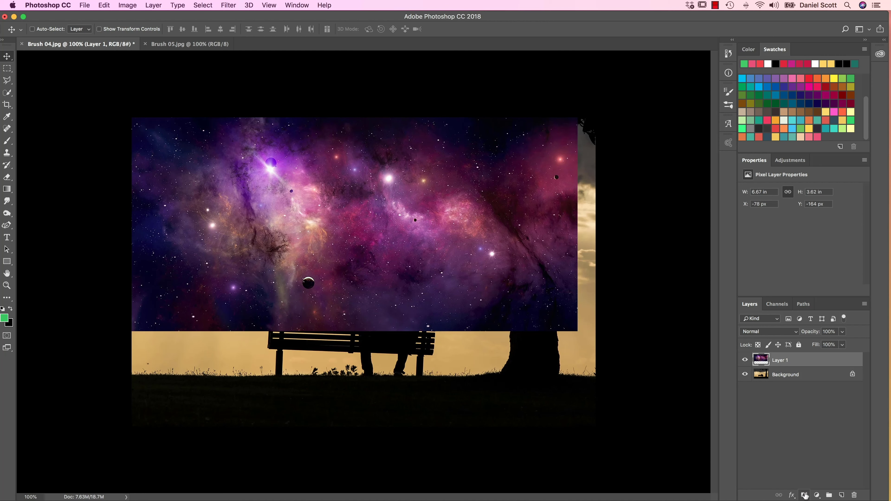
pyautogui.click(805, 496)
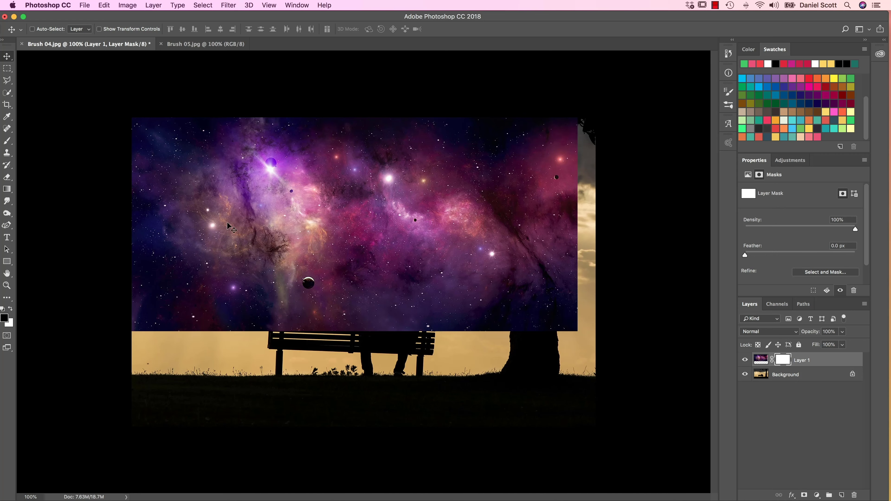
pyautogui.click(7, 141)
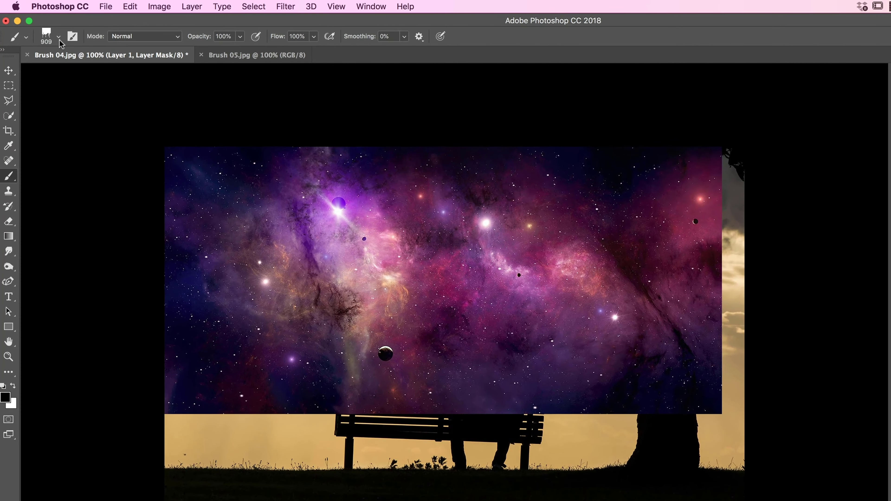
pyautogui.click(59, 37)
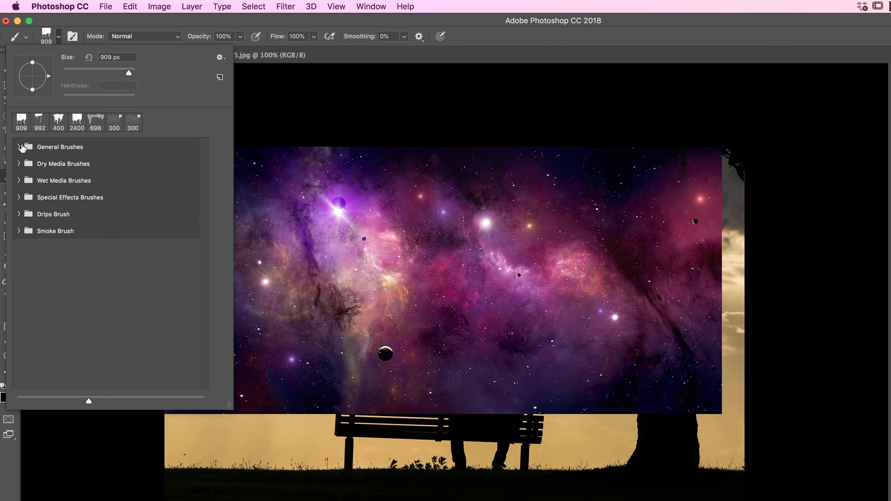
pyautogui.click(23, 147)
pyautogui.click(19, 147)
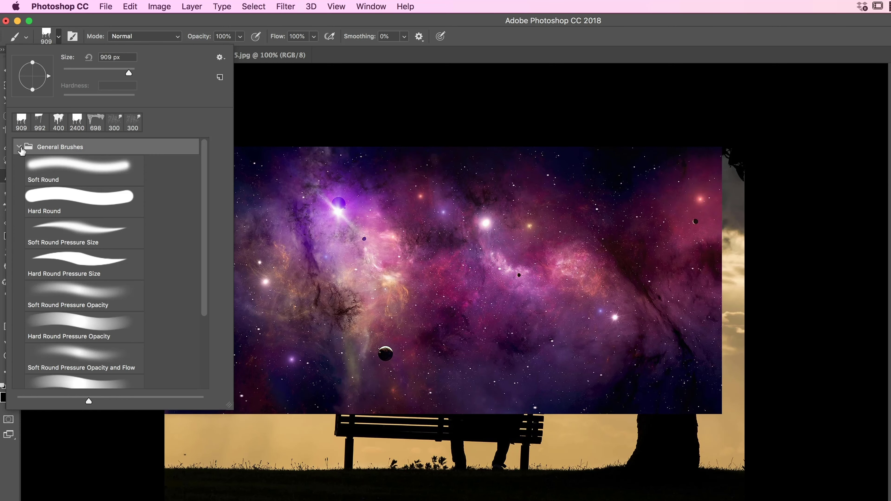
pyautogui.click(72, 174)
pyautogui.click(458, 20)
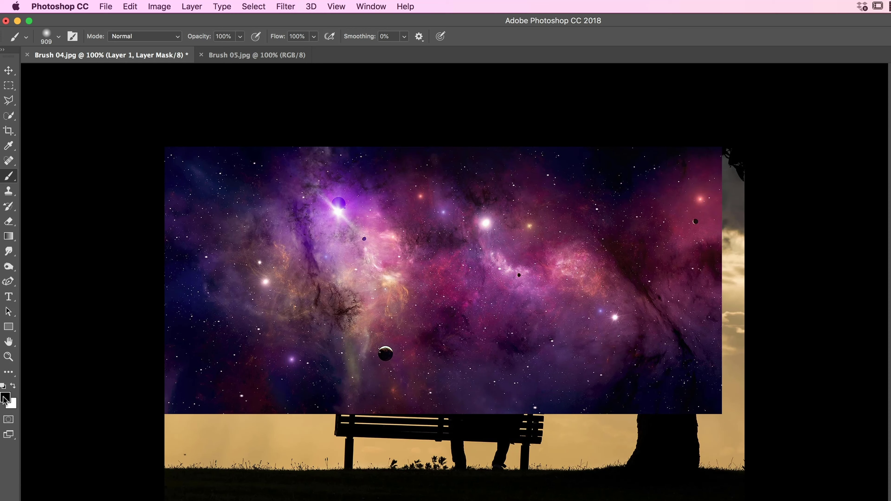
# - Paint the whole galaxy layer mask black to hide the galaxy, enlarging the soft brush to 1189 px
pyautogui.moveTo(203, 273)
pyautogui.mouseDown()
pyautogui.moveTo(219, 369)
pyautogui.moveTo(278, 318)
pyautogui.moveTo(467, 118)
pyautogui.mouseUp()
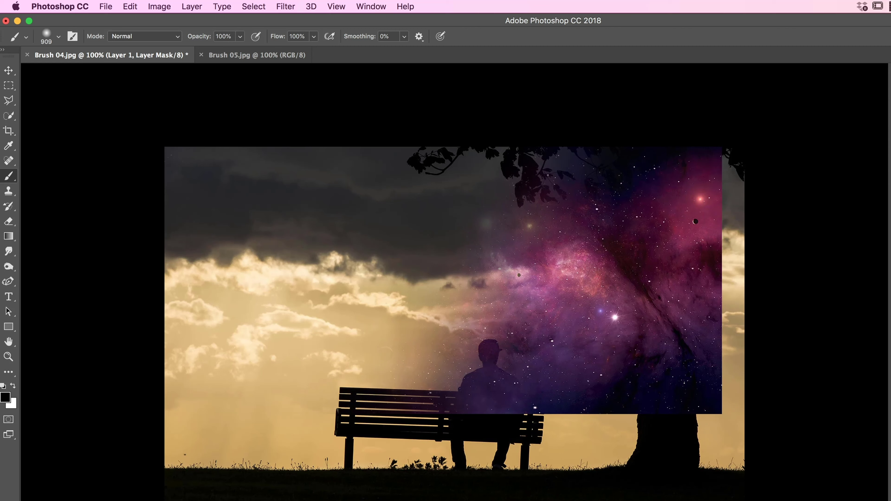
pyautogui.moveTo(437, 149)
pyautogui.mouseDown()
pyautogui.moveTo(702, 385)
pyautogui.moveTo(715, 153)
pyautogui.moveTo(754, 438)
pyautogui.mouseUp()
pyautogui.keyDown('ctrl'); pyautogui.keyDown('alt'); pyautogui.moveTo(305, 337); pyautogui.dragTo(336, 337); pyautogui.keyUp('alt'); pyautogui.keyUp('ctrl')
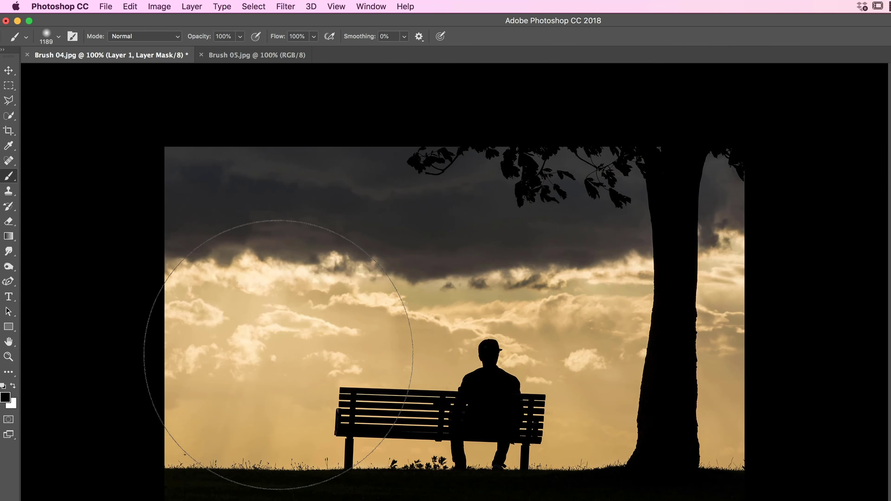
# - Make white the foreground color and try a soft brush stroke on the mask to reveal the galaxy, undoing the stroke
pyautogui.click(13, 386)
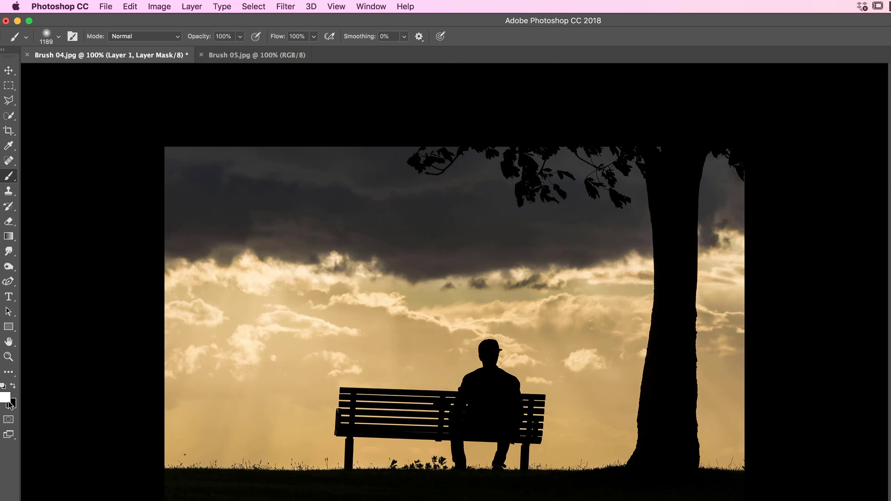
pyautogui.moveTo(352, 270)
pyautogui.mouseDown()
pyautogui.moveTo(277, 397)
pyautogui.moveTo(488, 129)
pyautogui.moveTo(294, 425)
pyautogui.mouseUp()
pyautogui.press('super+z')
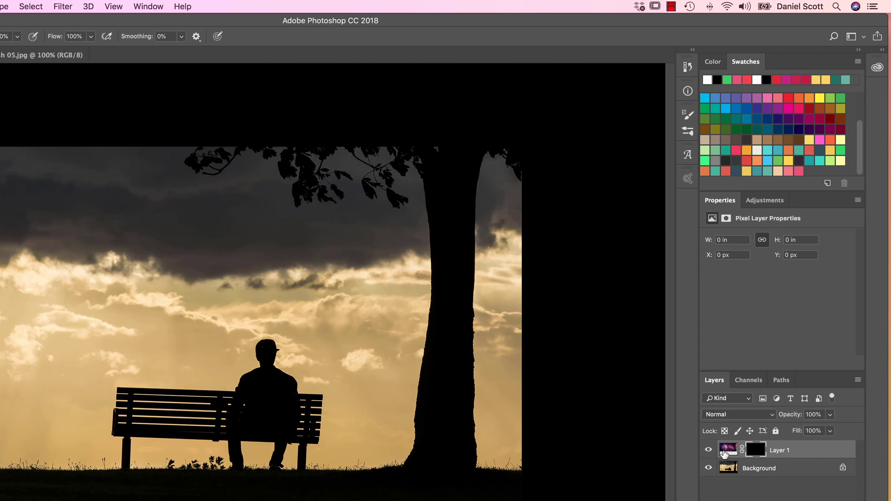
# - Choose Sampled Brush 7 from the Smoke Brush set for painting on the galaxy layer mask
pyautogui.click(688, 131)
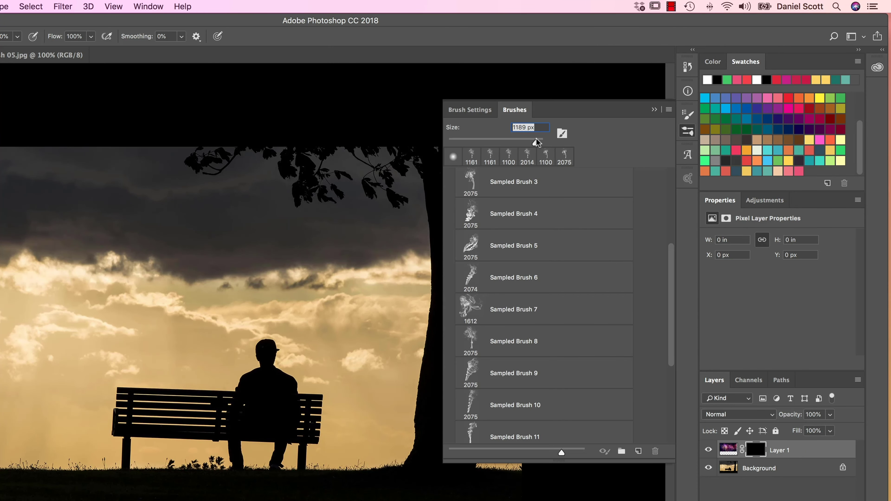
pyautogui.scroll(5, 493, 232)
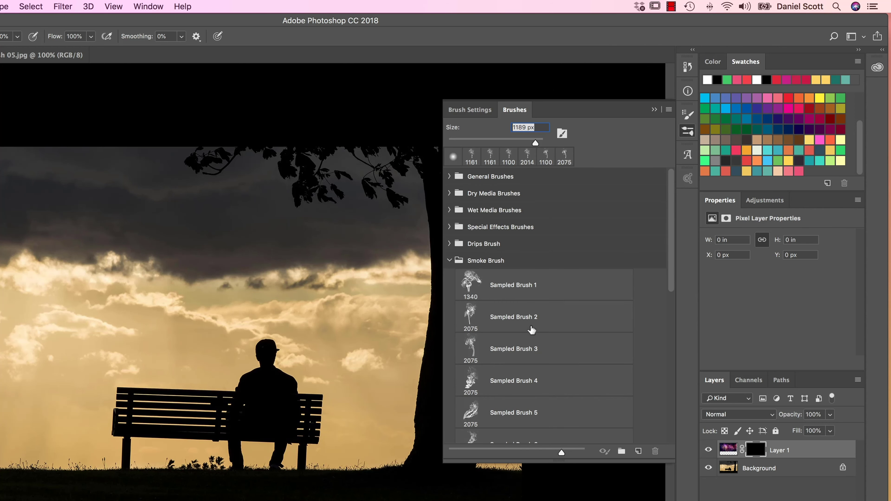
pyautogui.scroll(-5, 532, 331)
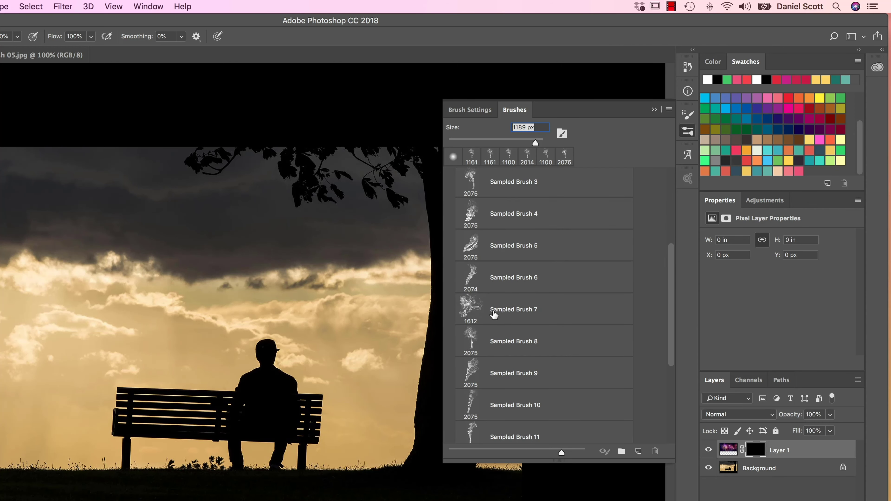
pyautogui.click(493, 314)
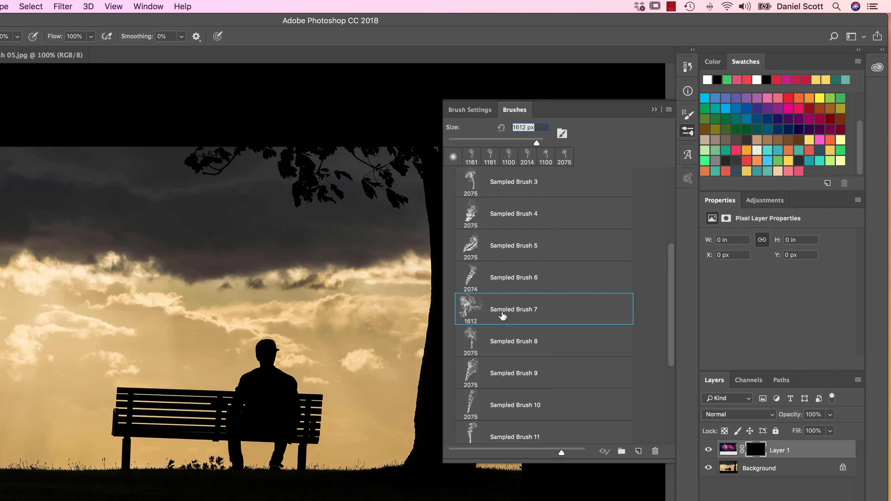
# - Try a 1612 px smoke stamp above the man on the galaxy layer and undo it
pyautogui.click(689, 134)
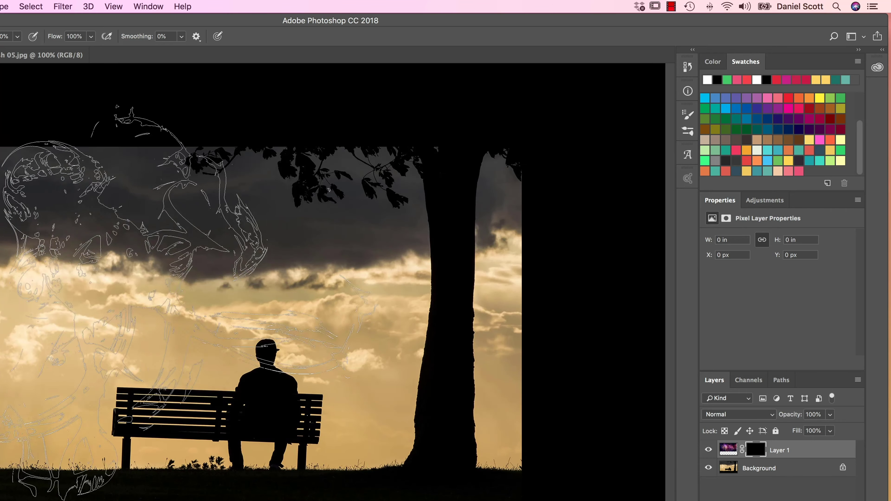
pyautogui.click(281, 296)
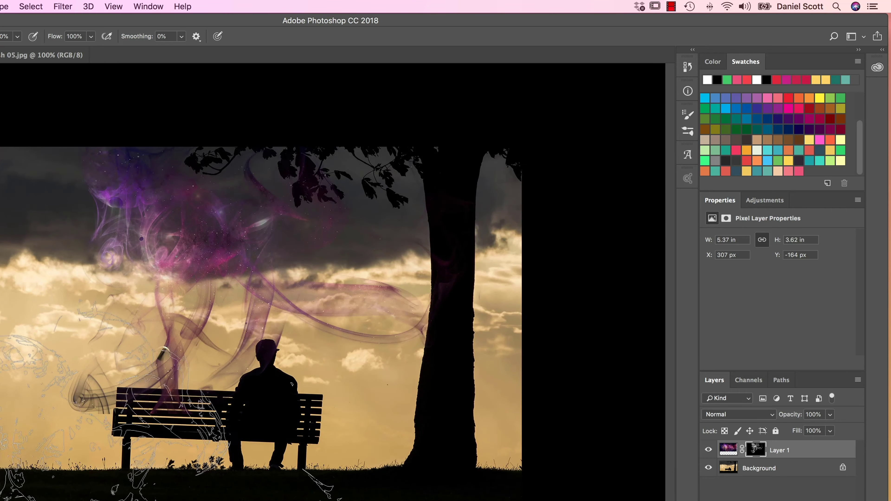
pyautogui.press('super+z')
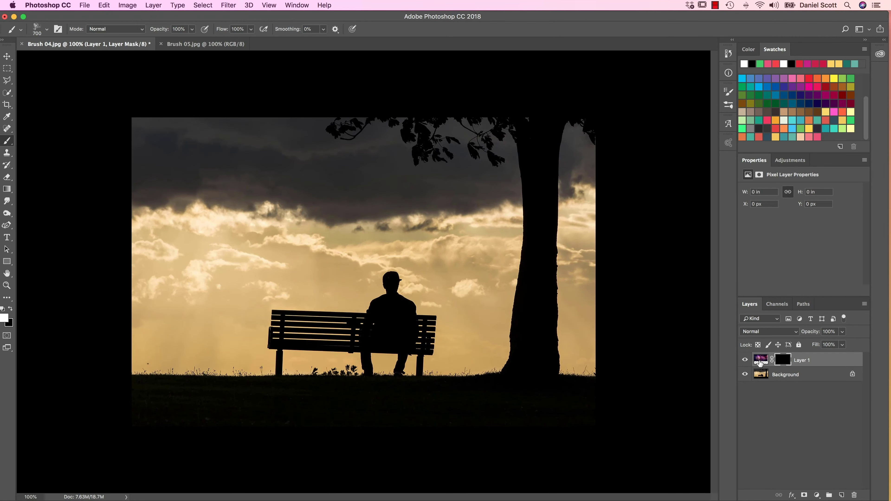
# - Target the galaxy layer mask and stamp 700 px smoke in the dark sky left of the man's head, undoing a second stamp
pyautogui.click(783, 362)
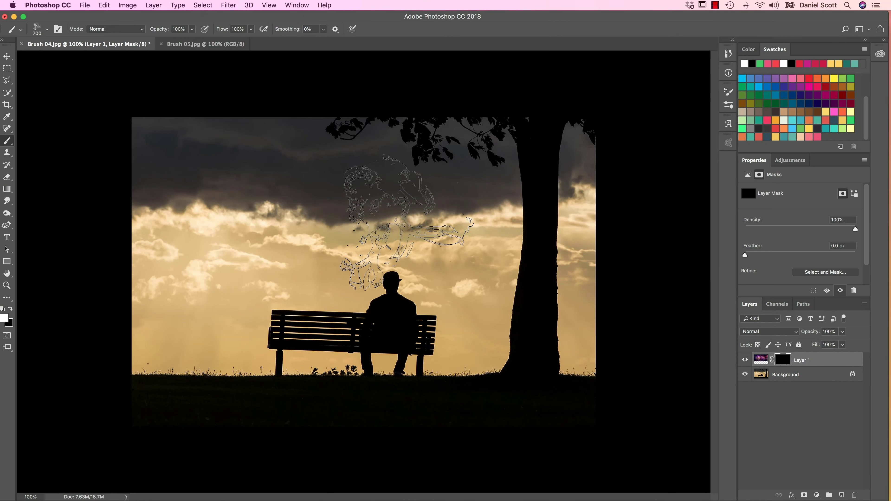
pyautogui.click(307, 190)
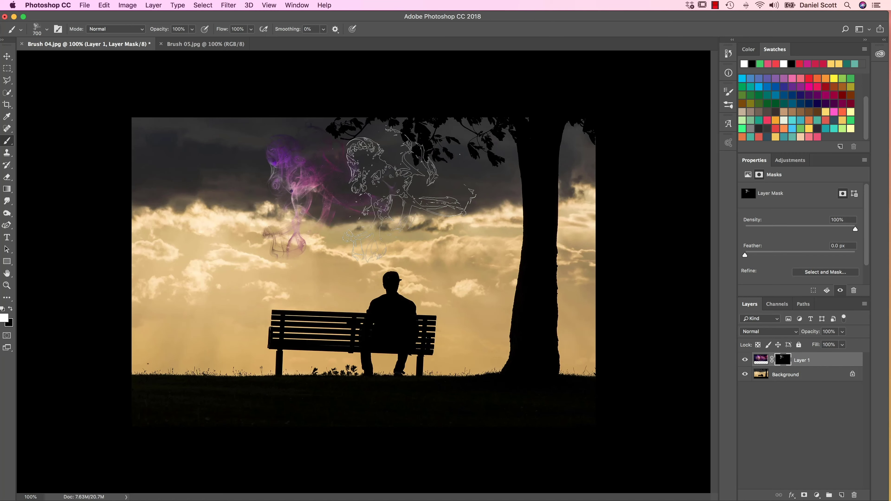
pyautogui.click(404, 194)
pyautogui.press('super+z')
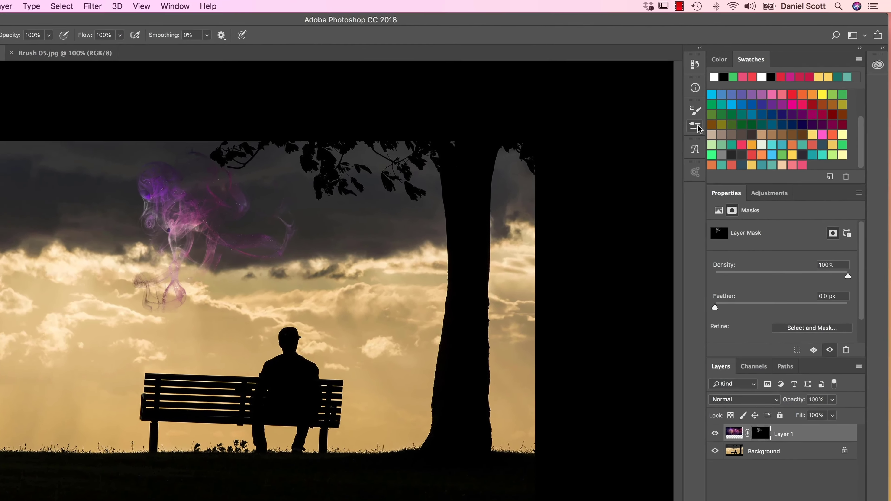
# - Rotate the smoke brush tip to 118° and stamp more smoke on the mask just above the man's head
pyautogui.click(698, 128)
pyautogui.click(470, 112)
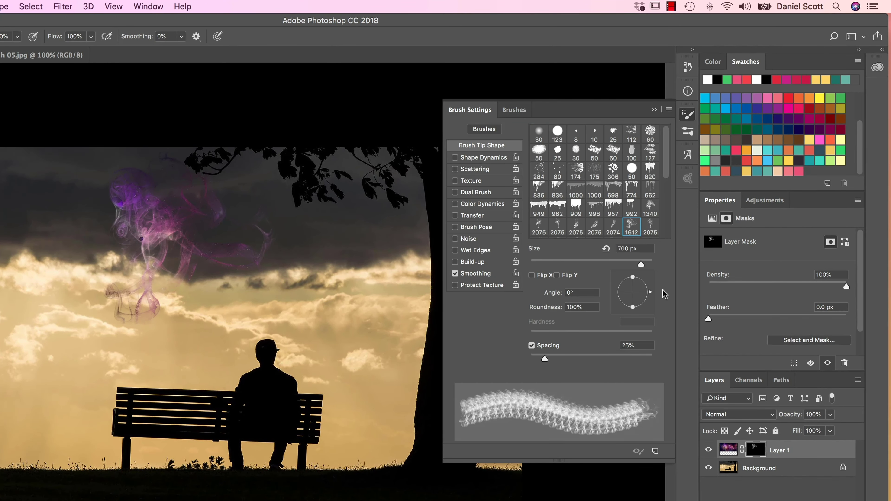
pyautogui.moveTo(651, 295); pyautogui.dragTo(626, 276)
pyautogui.click(246, 246)
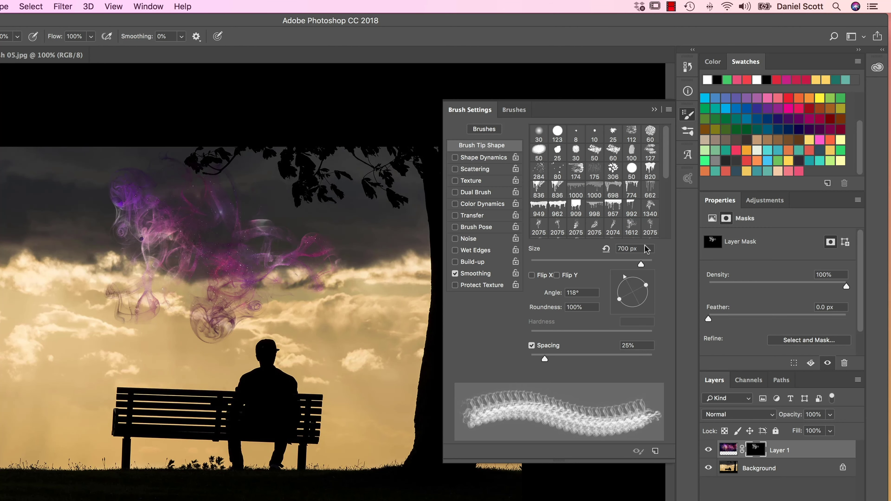
# - Rotate the brush tip to -53°, enlarge it to 735 px and stamp smoke in the center and far left of the cloud
pyautogui.moveTo(640, 279)
pyautogui.mouseDown()
pyautogui.moveTo(650, 302)
pyautogui.moveTo(642, 308)
pyautogui.mouseUp()
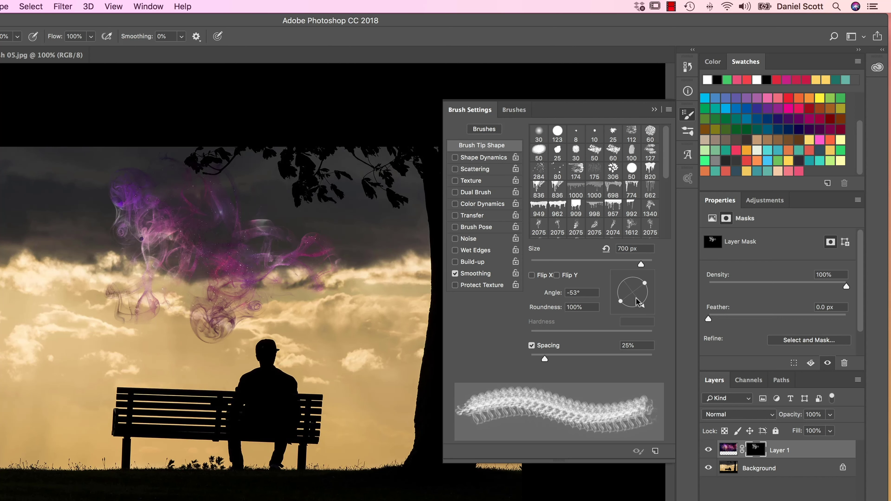
pyautogui.click(230, 199)
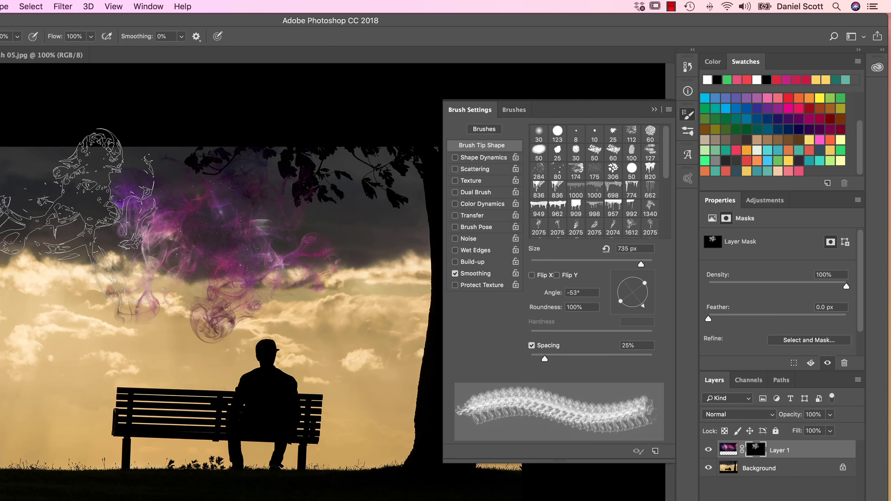
pyautogui.click(79, 218)
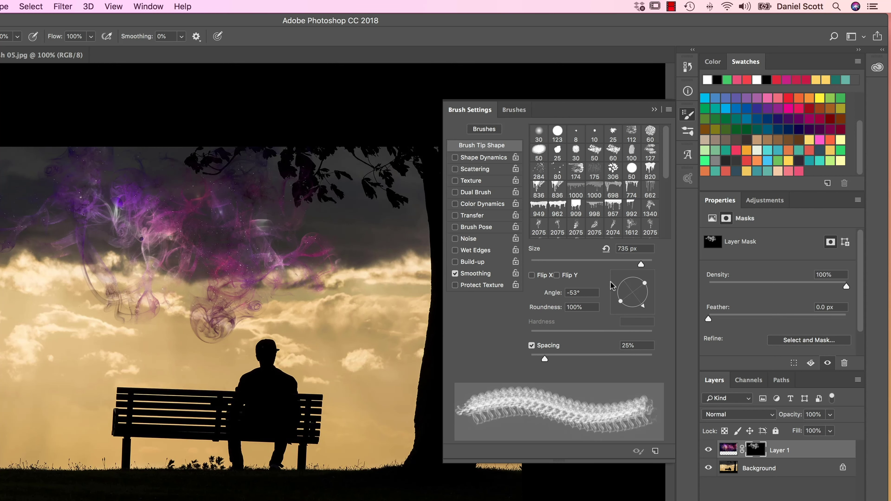
# - Choose Sampled Brush 5 and flip its tip horizontally with Flip X
pyautogui.click(515, 112)
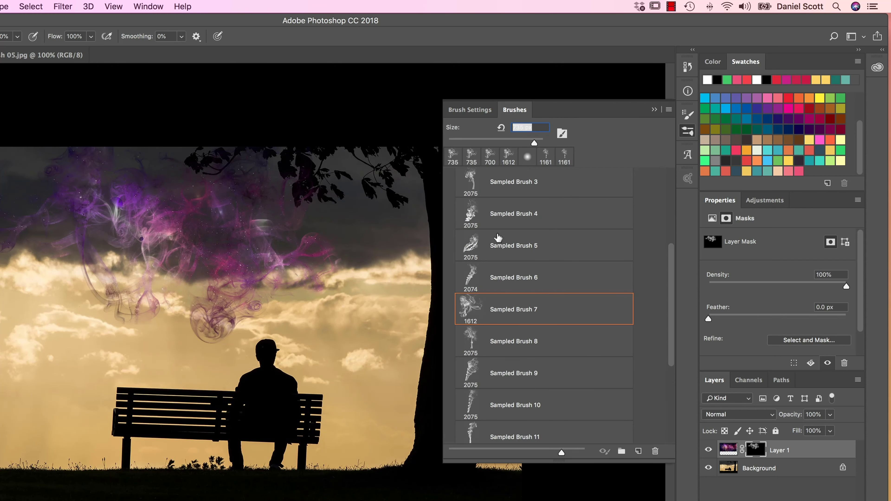
pyautogui.click(520, 253)
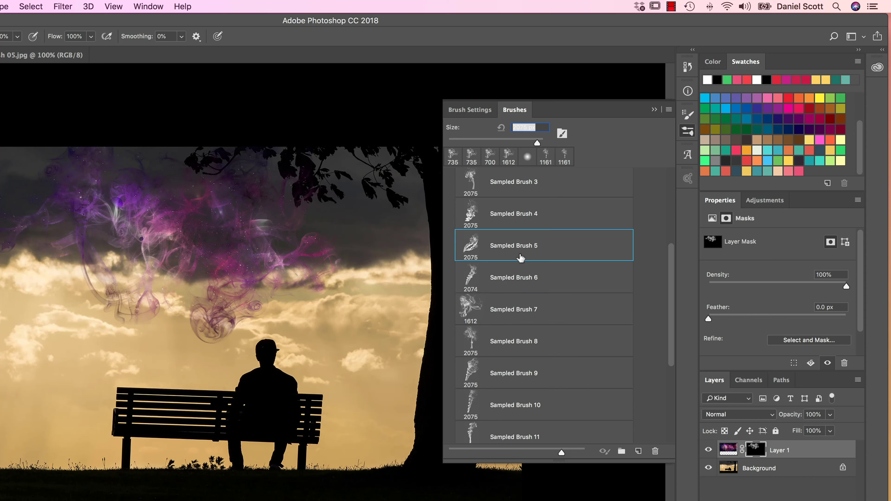
pyautogui.click(470, 111)
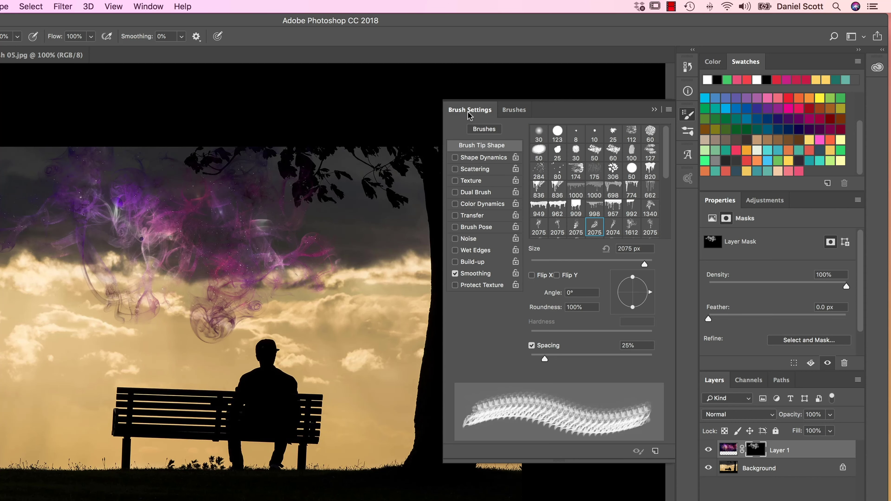
pyautogui.click(532, 275)
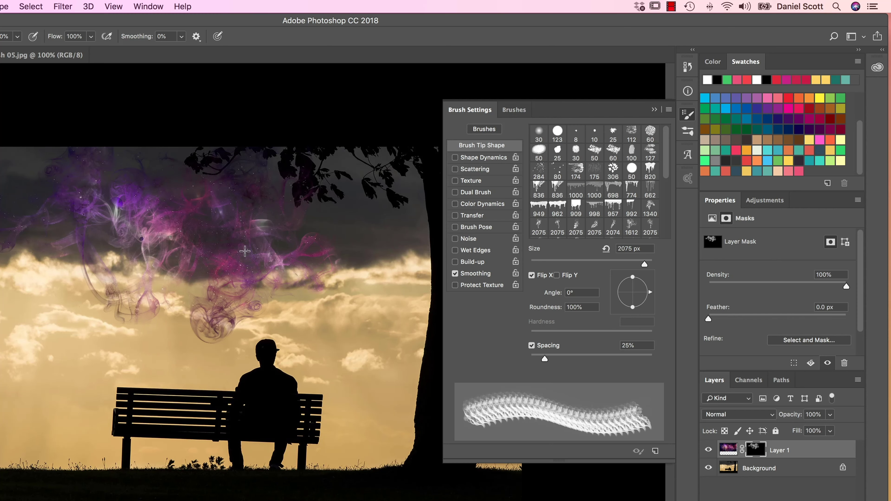
# - Shrink the brush to 900 px and stamp a smoke trail rising from the man's head, redoing the stamp once to line it up
pyautogui.press('[')
pyautogui.press('[')
pyautogui.press('[')
pyautogui.press('[')
pyautogui.press('[')
pyautogui.press('[')
pyautogui.press('[')
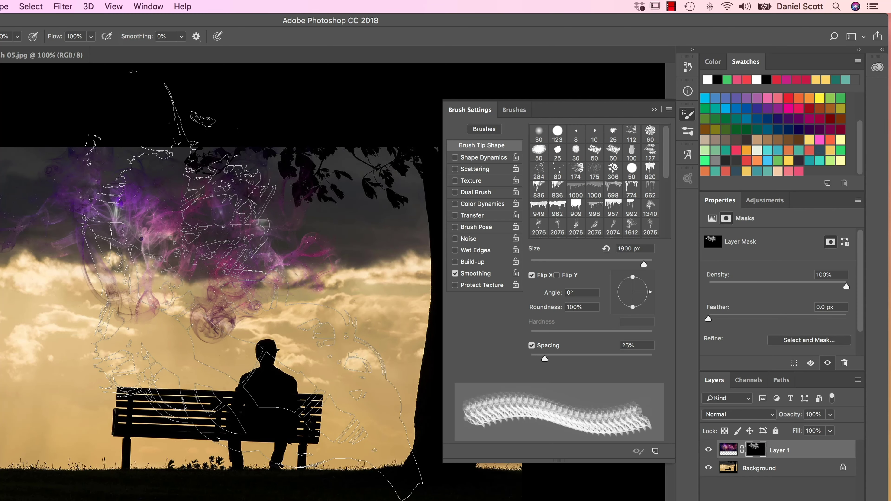
pyautogui.press('[')
pyautogui.press('[')
pyautogui.press('[')
pyautogui.press('[')
pyautogui.press('[')
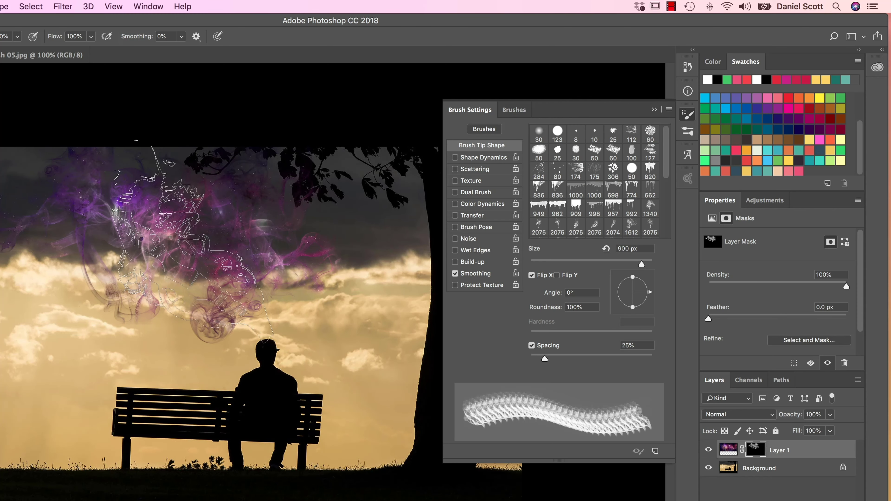
pyautogui.click(199, 255)
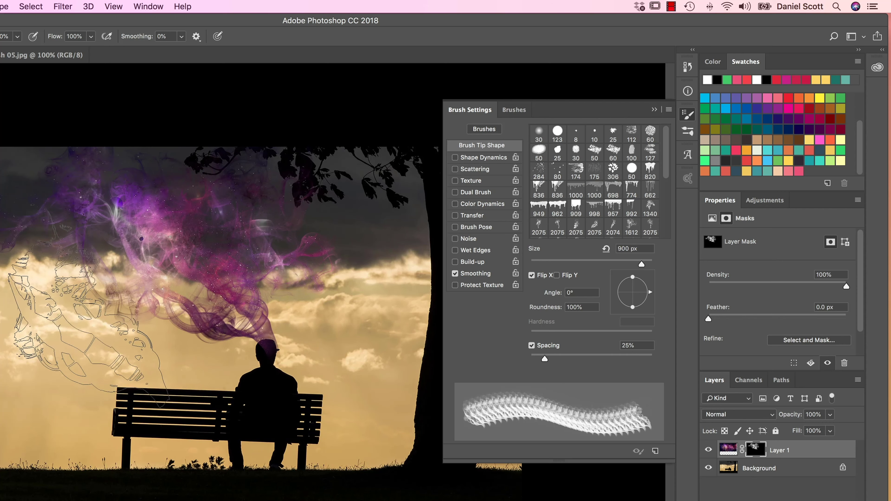
pyautogui.press('super+z')
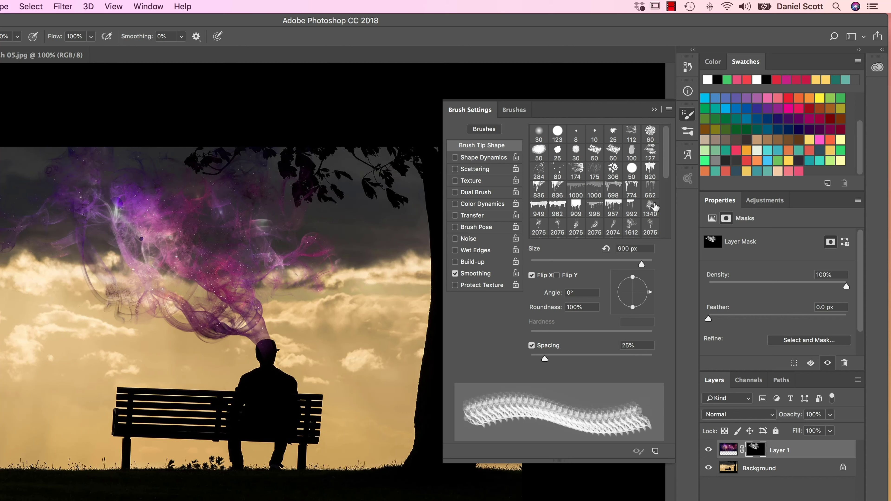
# - Choose Sampled Brush 8, resize it to 900 px and stamp a vertical smoke column above the man's head
pyautogui.click(515, 110)
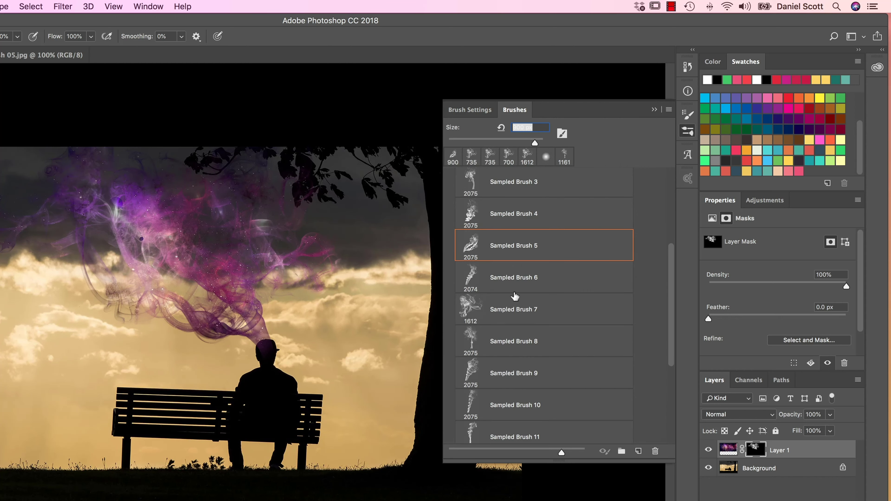
pyautogui.click(521, 346)
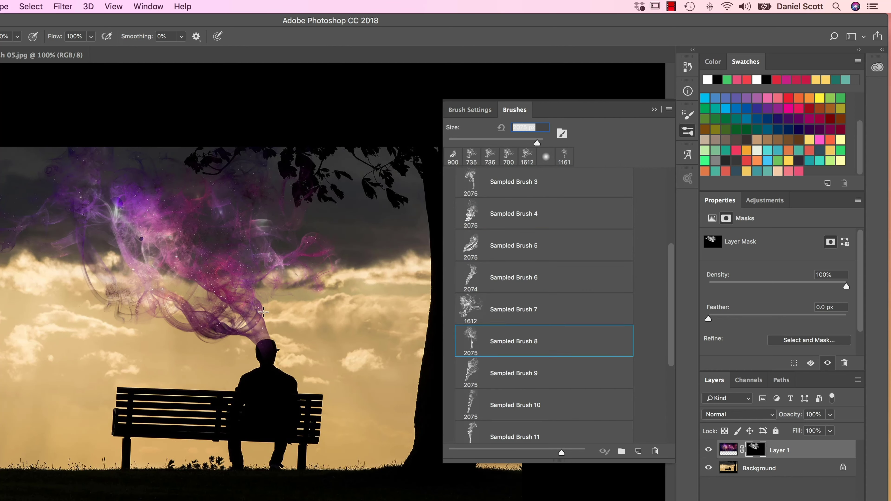
pyautogui.press('[')
pyautogui.press('[')
pyautogui.press('[')
pyautogui.press('[')
pyautogui.press('[')
pyautogui.press('[')
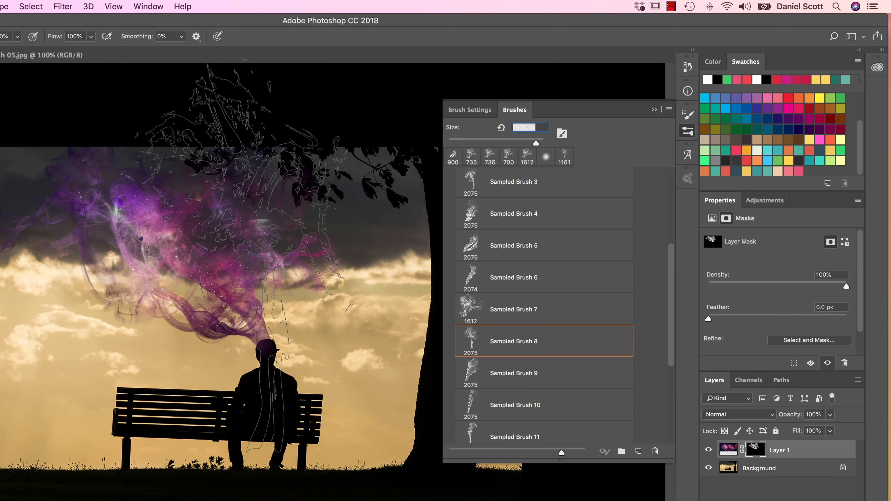
pyautogui.press('[')
pyautogui.press('[')
pyautogui.press('[')
pyautogui.press('[')
pyautogui.press('[')
pyautogui.press('[')
pyautogui.press('[')
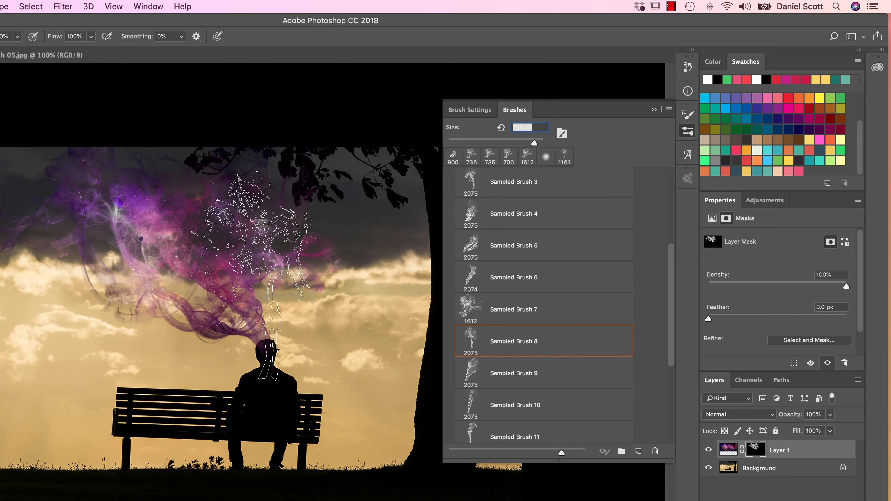
pyautogui.press(']')
pyautogui.click(250, 234)
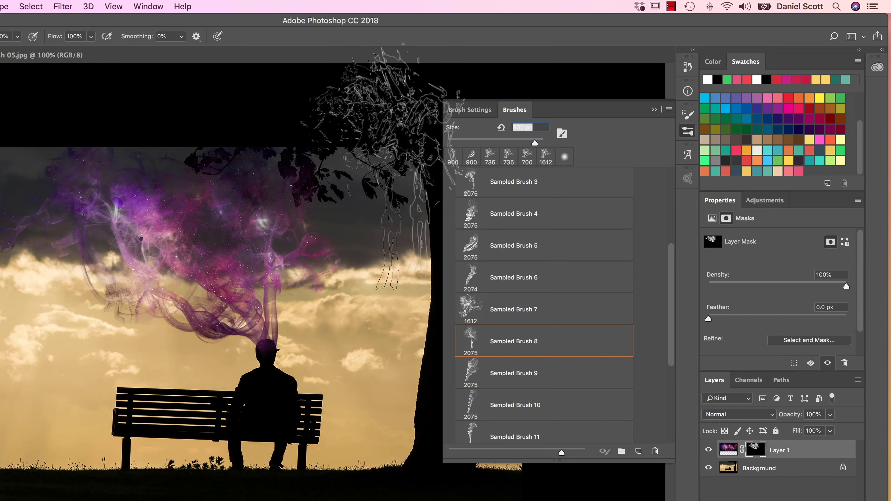
# - Switch back to the Soft Round brush from General Brushes
pyautogui.scroll(-1, 545, 317)
pyautogui.scroll(-5, 545, 317)
pyautogui.scroll(10, 545, 317)
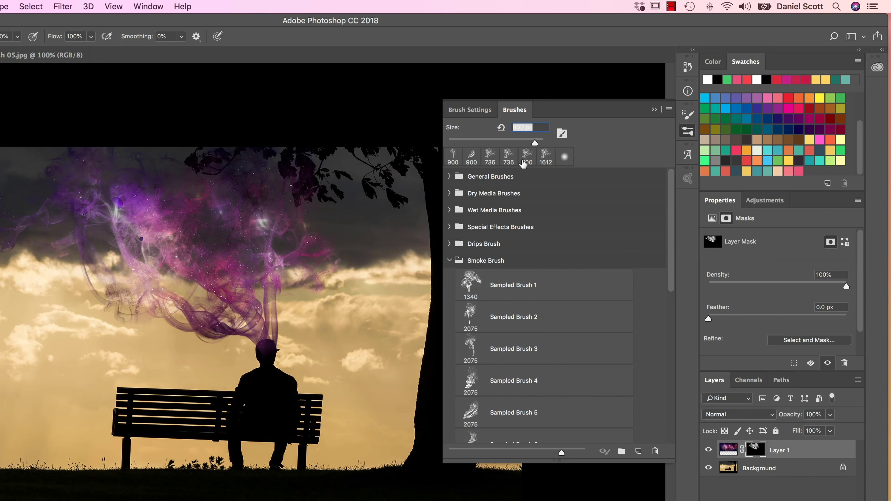
pyautogui.click(447, 176)
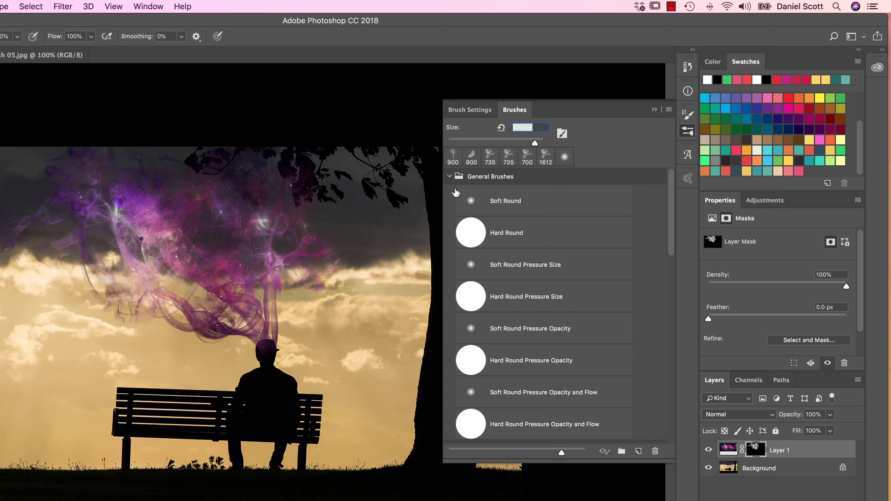
pyautogui.click(505, 203)
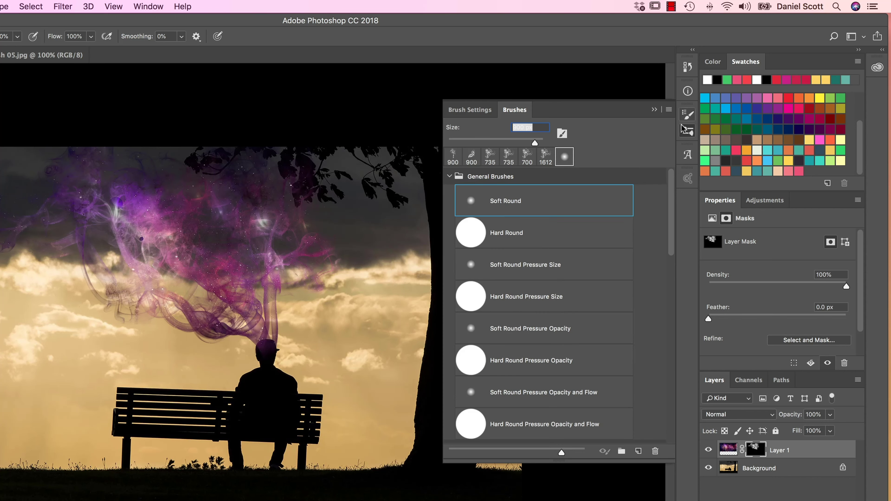
pyautogui.click(687, 131)
# - Paint the middle of the smoke on the mask with a soft brush reduced to 200 px to reveal more of the galaxy
pyautogui.press('[')
pyautogui.press('[')
pyautogui.press('[')
pyautogui.press('[')
pyautogui.press('[')
pyautogui.moveTo(184, 215)
pyautogui.mouseDown()
pyautogui.moveTo(214, 238)
pyautogui.moveTo(223, 224)
pyautogui.moveTo(240, 230)
pyautogui.moveTo(180, 228)
pyautogui.moveTo(147, 205)
pyautogui.moveTo(226, 254)
pyautogui.moveTo(158, 283)
pyautogui.moveTo(143, 234)
pyautogui.moveTo(150, 290)
pyautogui.mouseUp()
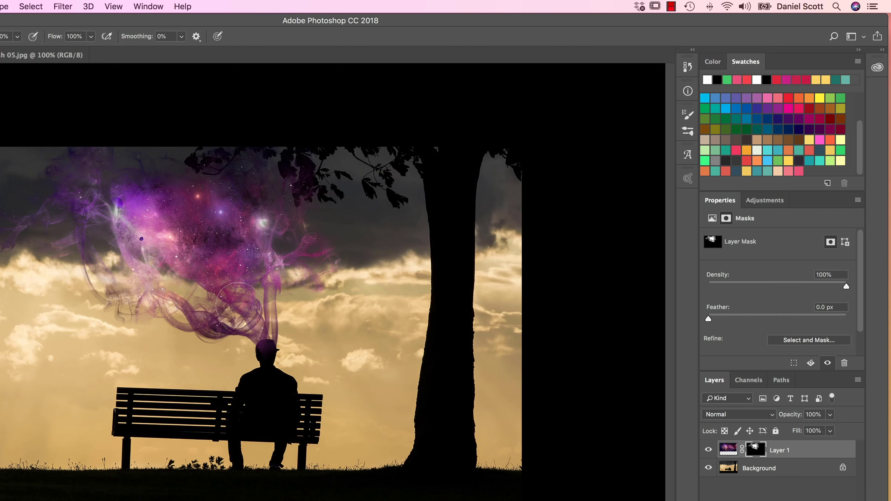
pyautogui.scroll(5, 266, 351)
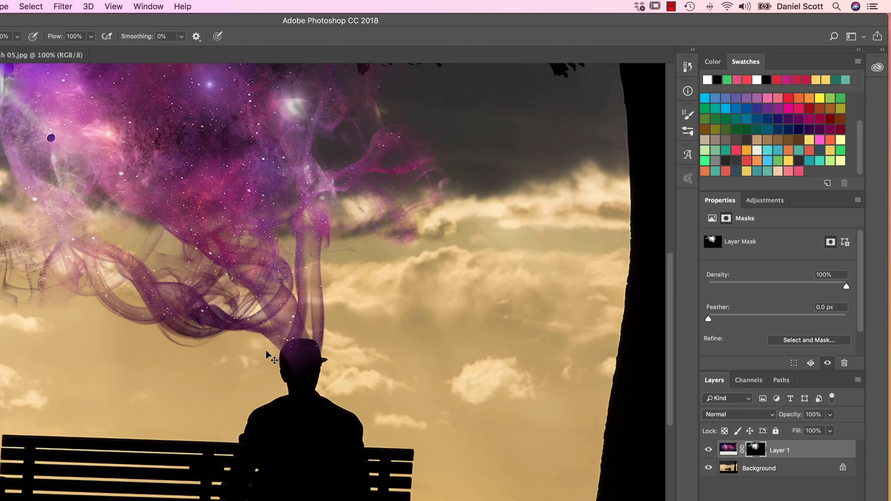
pyautogui.press('super+0')
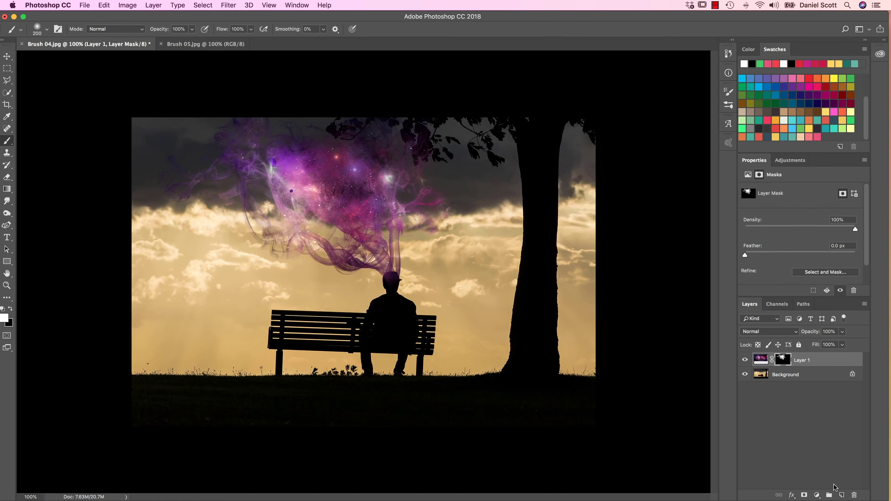
# - Add a new layer above the masked galaxy layer and choose Sampled Brush 16 from the Smoke Brush group
pyautogui.click(842, 496)
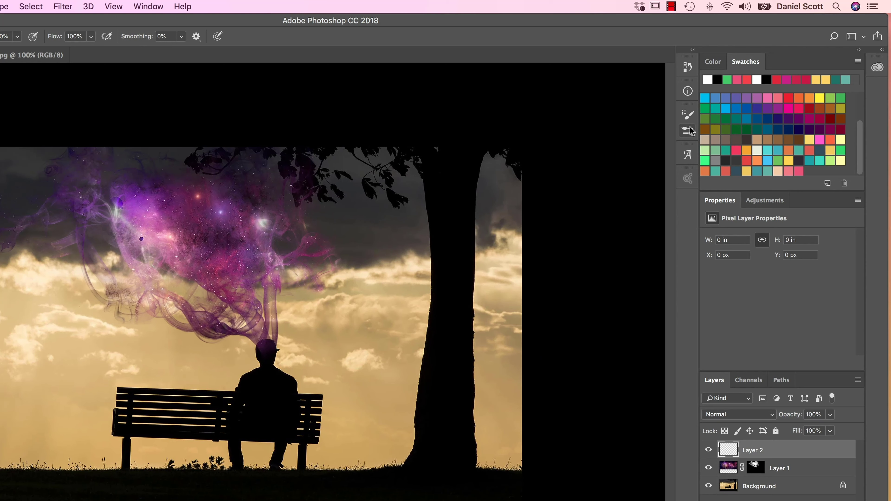
pyautogui.click(709, 119)
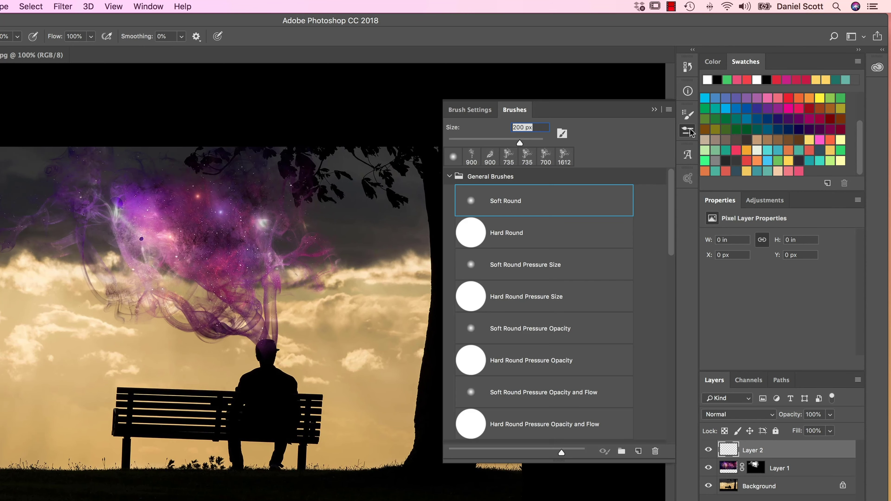
pyautogui.click(448, 176)
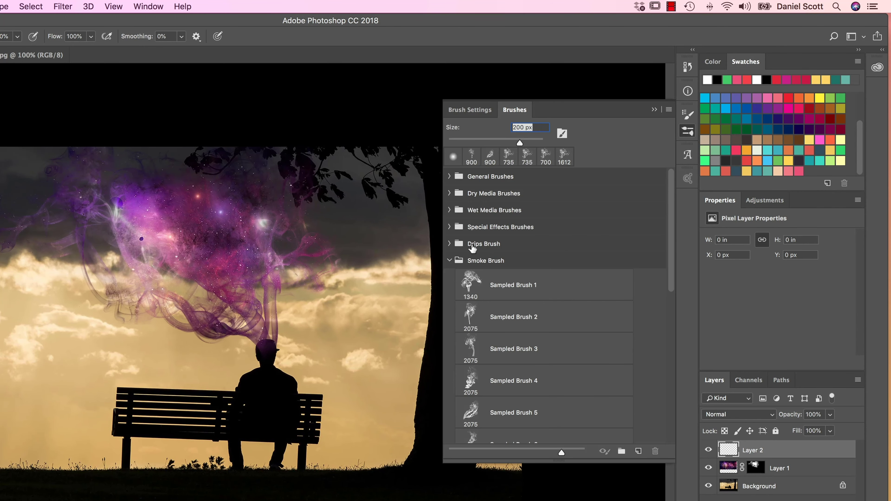
pyautogui.click(478, 261)
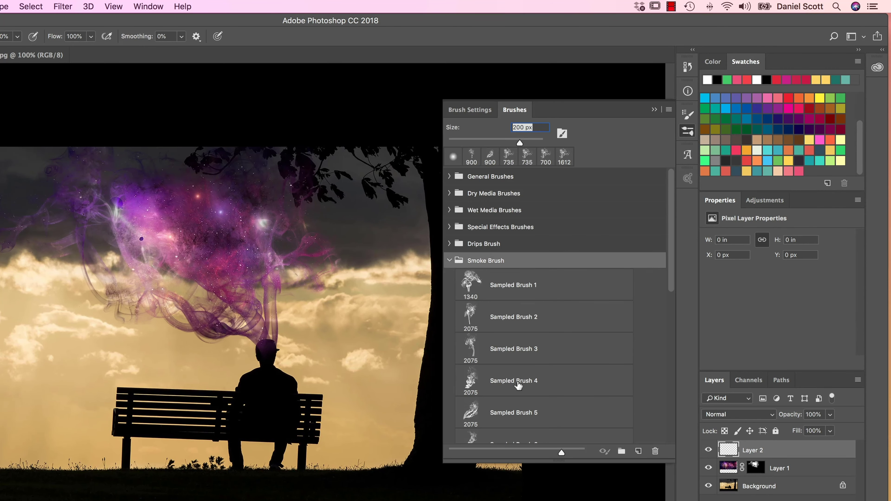
pyautogui.scroll(-5, 519, 385)
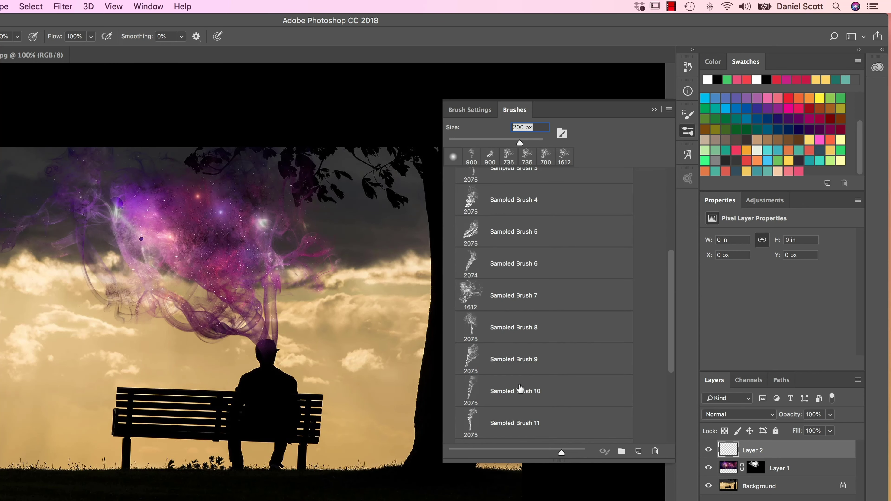
pyautogui.scroll(-2, 561, 388)
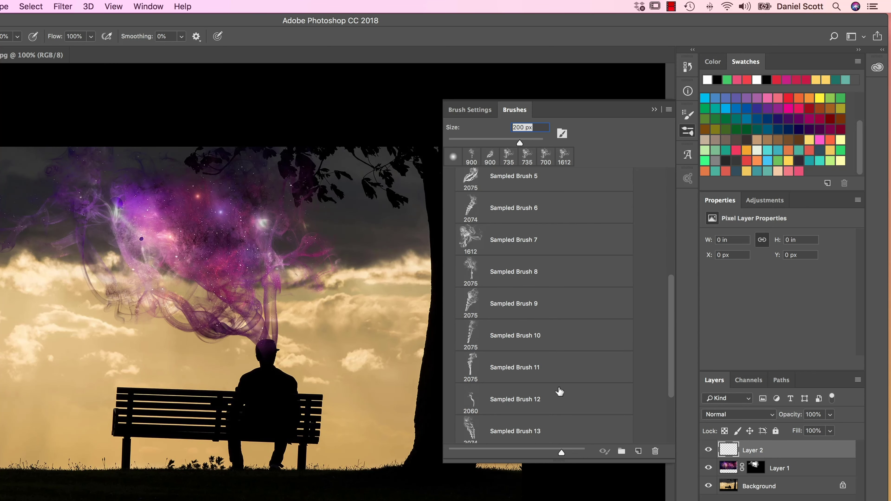
pyautogui.scroll(-2, 560, 391)
pyautogui.scroll(-1, 560, 391)
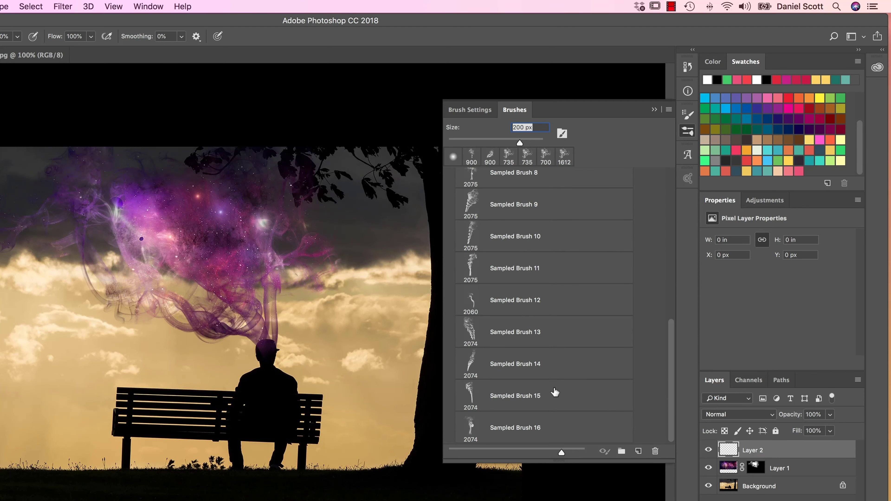
pyautogui.click(505, 426)
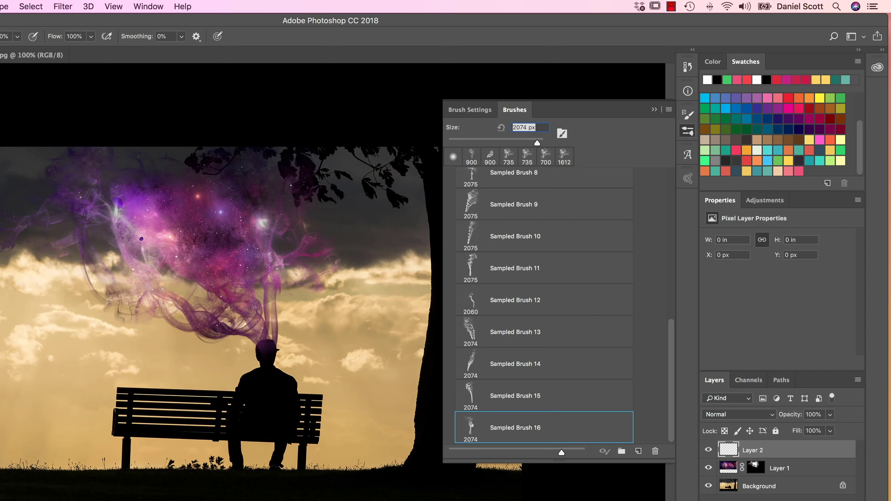
# - Set the foreground color to black and stamp a 600 px smoke wisp rising from the man's head
pyautogui.press('x')
pyautogui.click(0, 389)
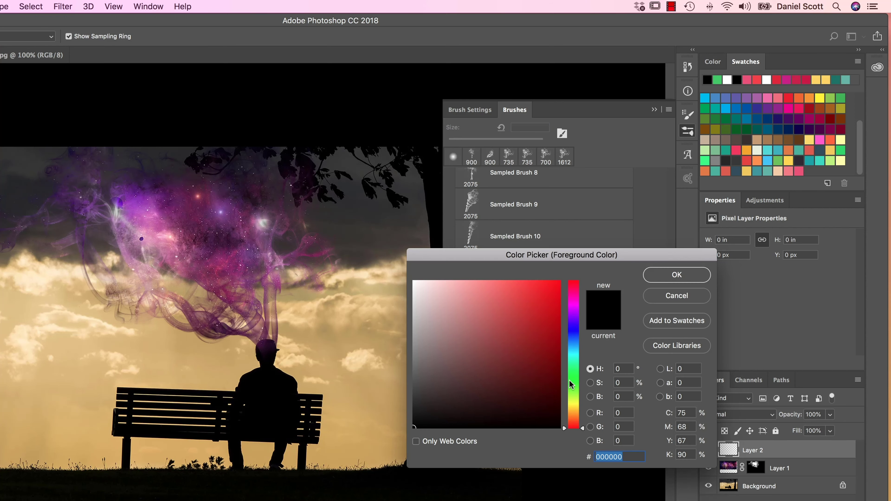
pyautogui.moveTo(501, 390); pyautogui.dragTo(379, 451)
pyautogui.click(675, 278)
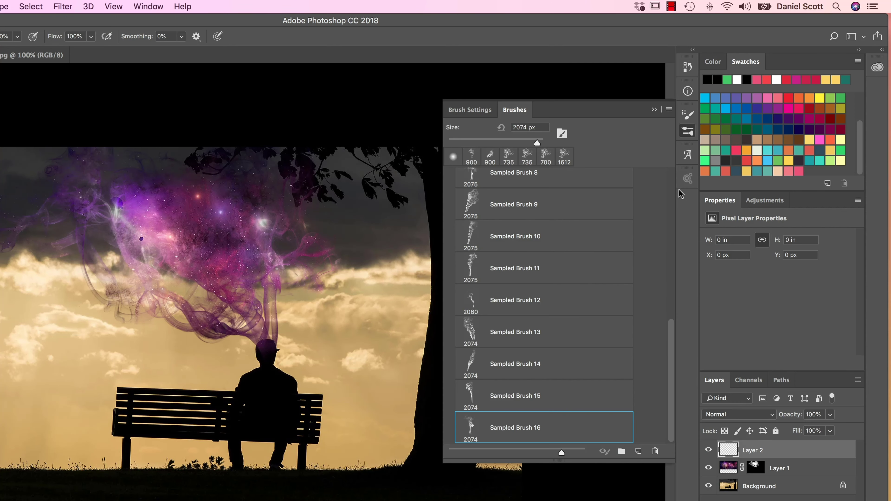
pyautogui.click(688, 131)
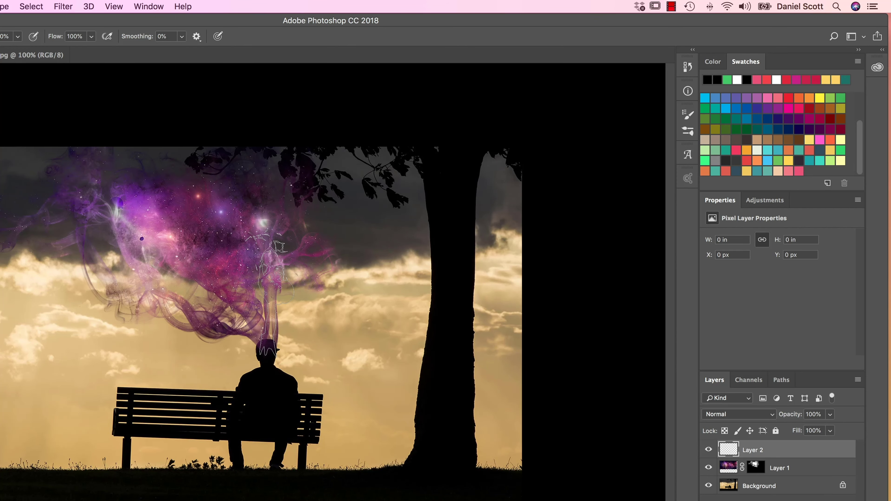
pyautogui.click(279, 288)
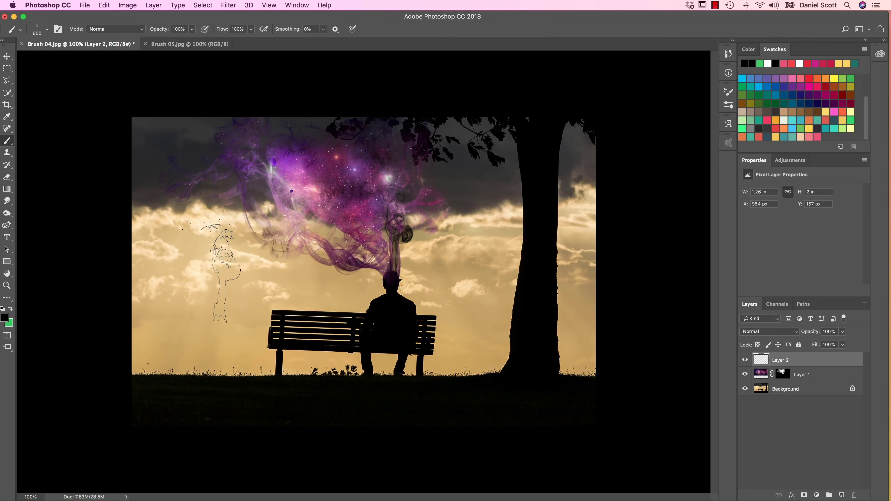
# - Lower the brush opacity to 54% and choose Sampled Brush 15
pyautogui.click(192, 30)
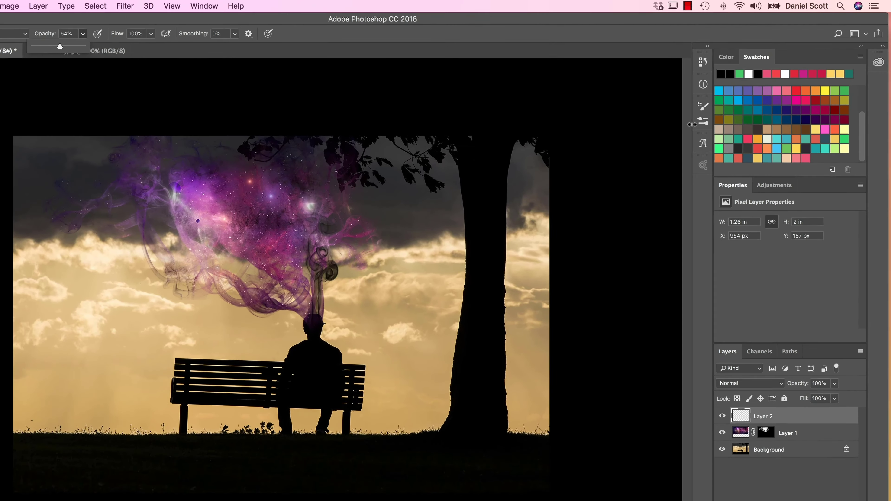
pyautogui.click(729, 106)
pyautogui.click(689, 133)
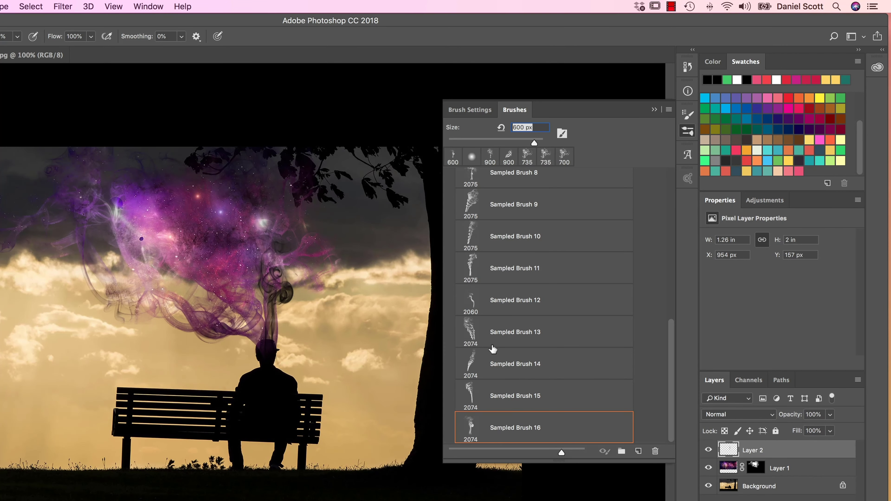
pyautogui.click(514, 397)
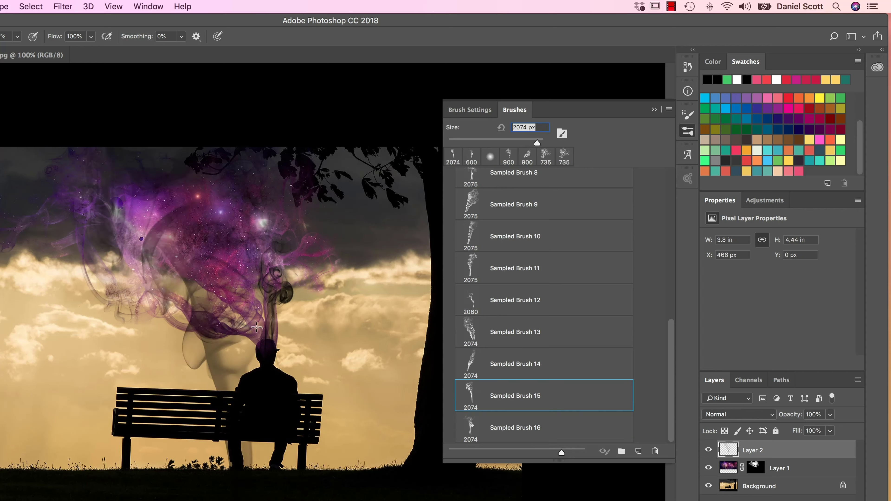
# - Reduce the smoke brush to 800 px and stamp a dark smoke trail above the man's head
pyautogui.press('[')
pyautogui.press('[')
pyautogui.press('[')
pyautogui.press('[')
pyautogui.press('[')
pyautogui.press('[')
pyautogui.press('[')
pyautogui.press('[')
pyautogui.press('[')
pyautogui.press('[')
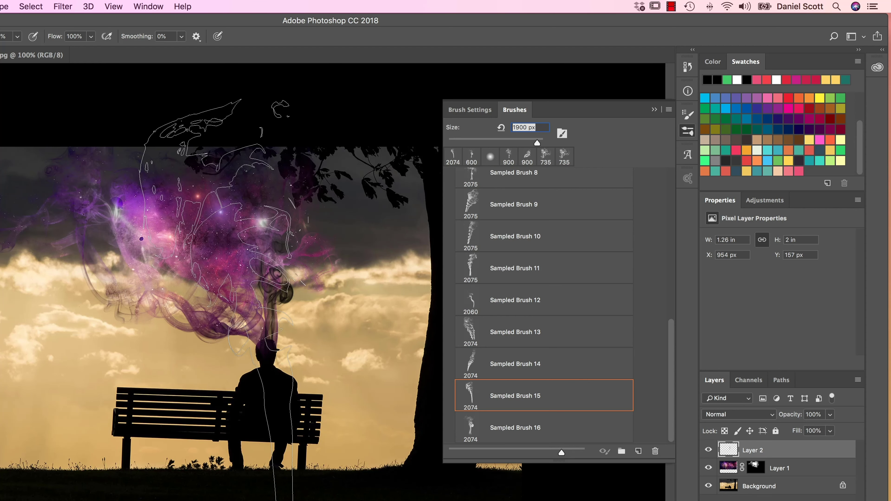
pyautogui.press('[')
pyautogui.press('[')
pyautogui.press('[')
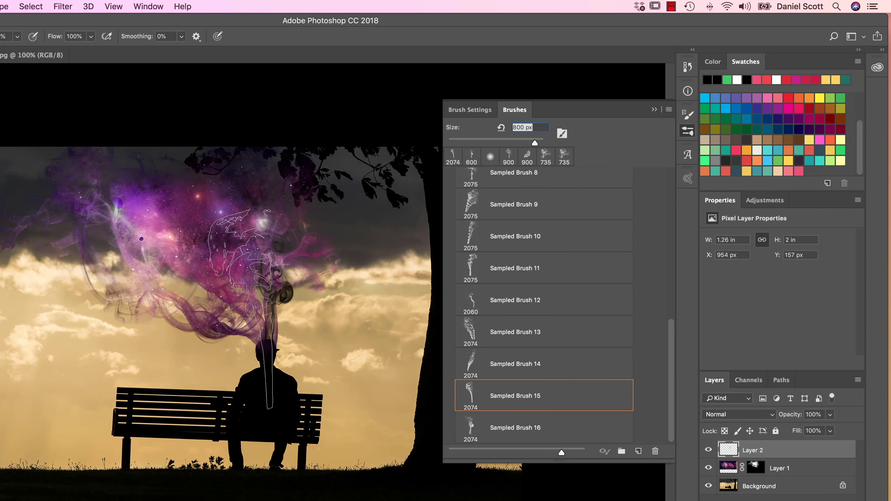
pyautogui.click(244, 304)
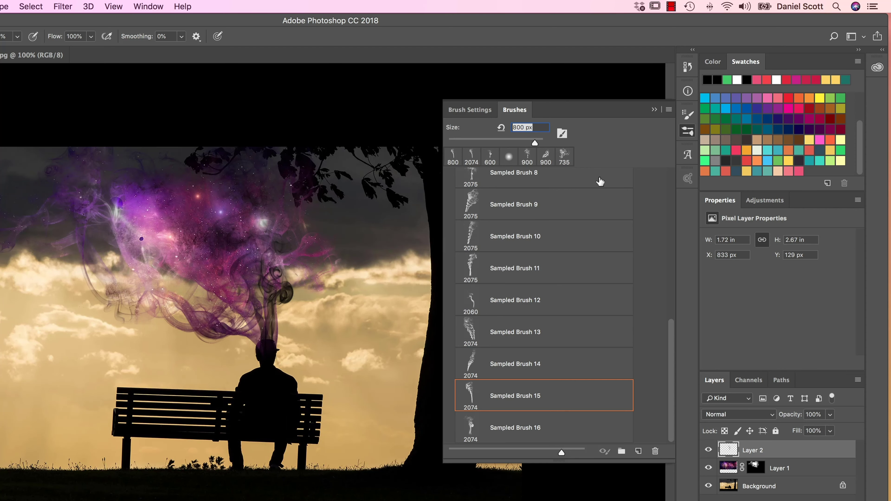
# - Rotate the brush tip to an angle of 39° and stamp a slanted dark smoke trail leading to the man's head
pyautogui.click(475, 112)
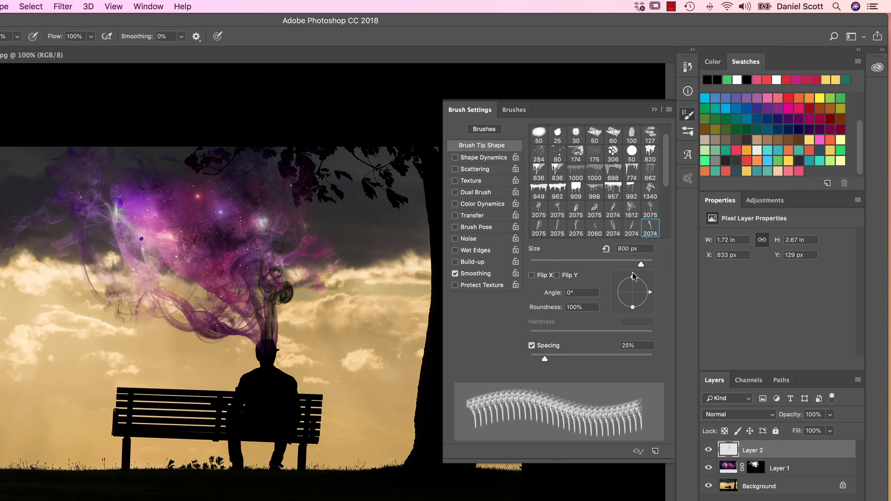
pyautogui.moveTo(649, 293); pyautogui.dragTo(646, 281)
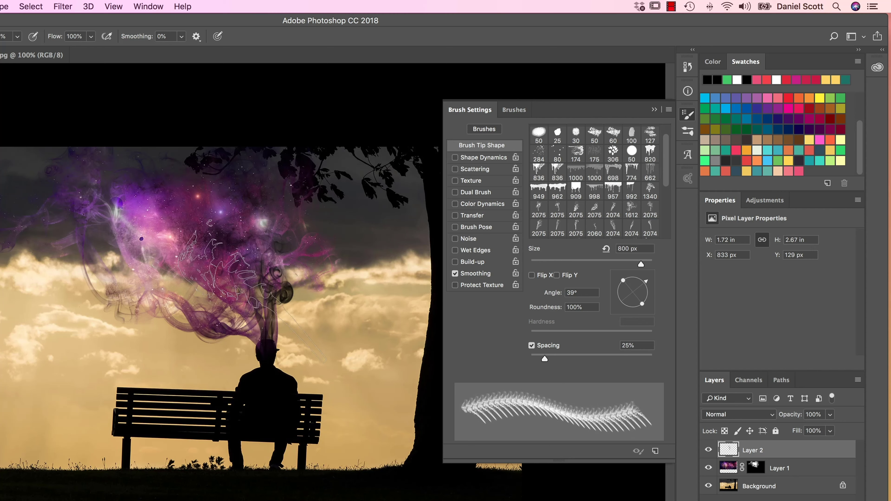
pyautogui.click(188, 277)
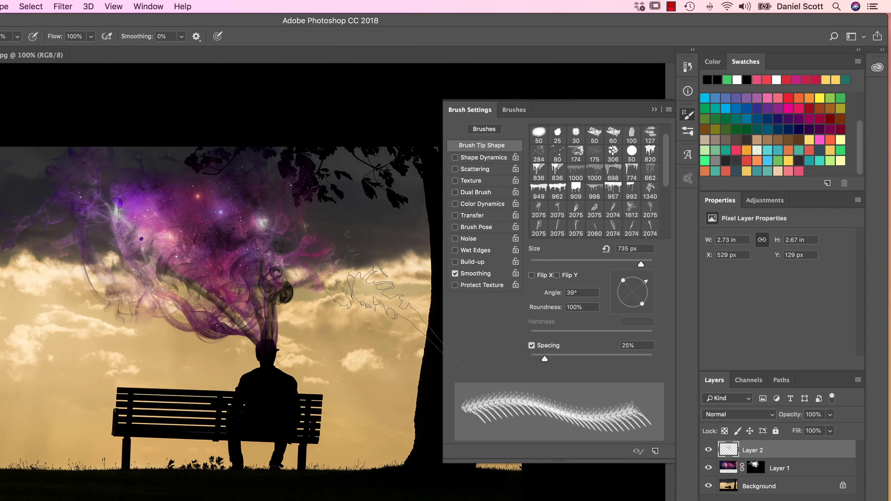
# - Choose Sampled Brush 12, resize it to 900 px and stamp a thin dark wisp into the galaxy smoke
pyautogui.click(508, 110)
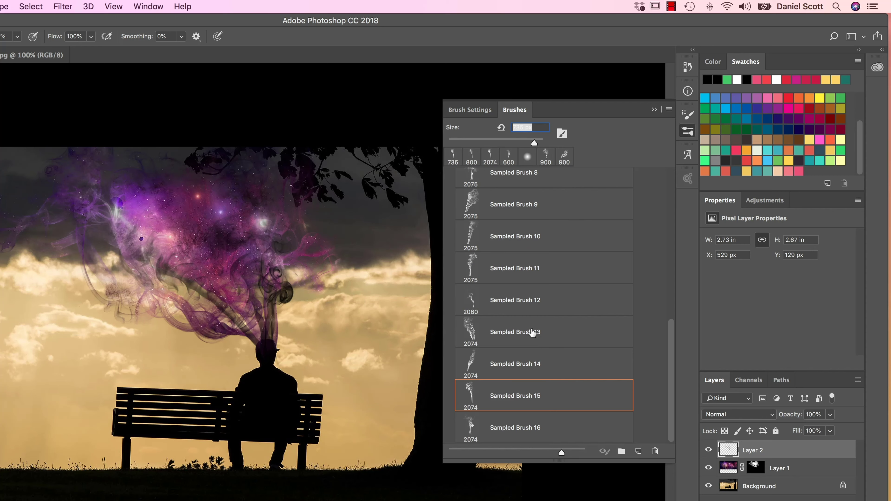
pyautogui.click(495, 302)
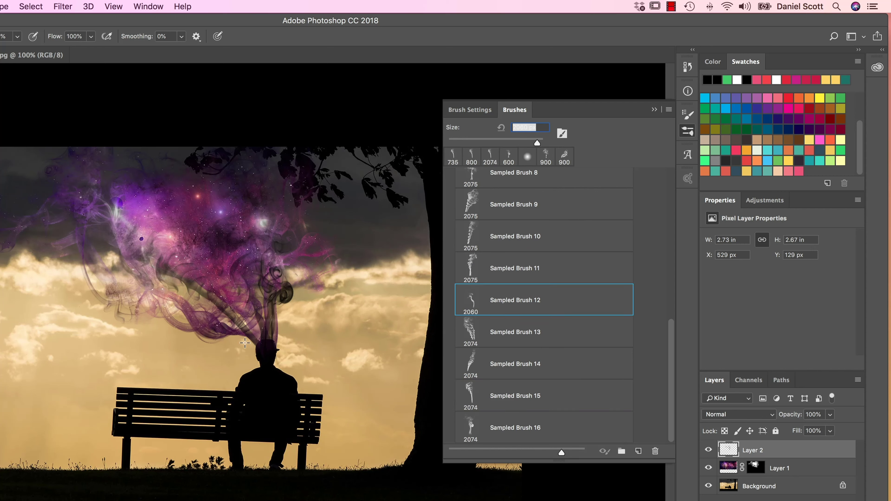
pyautogui.press('[')
pyautogui.press('[')
pyautogui.press('[')
pyautogui.press('[')
pyautogui.press('[')
pyautogui.press('[')
pyautogui.press('[')
pyautogui.press('[')
pyautogui.press('[')
pyautogui.press('[')
pyautogui.press('[')
pyautogui.press('[')
pyautogui.press('[')
pyautogui.press('[')
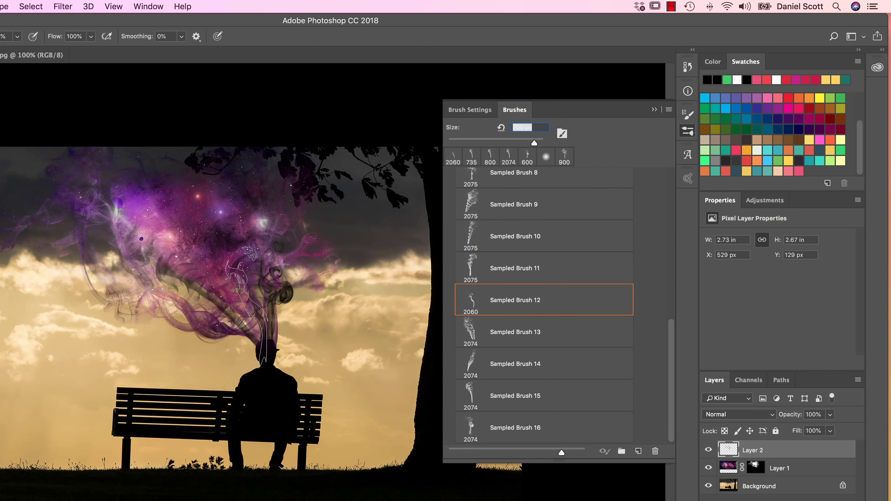
pyautogui.press(']')
pyautogui.press(']')
pyautogui.click(232, 252)
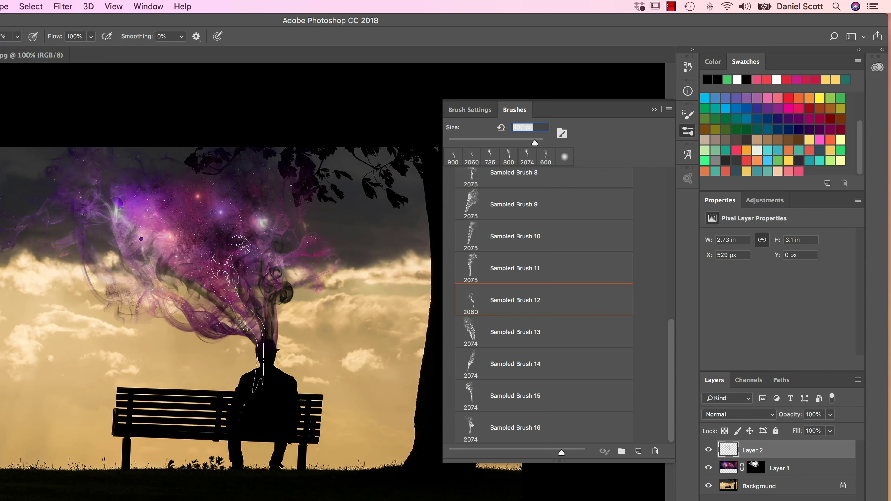
# - Enlarge the brush to 1100 px and stamp a second thin wisp above the man's head
pyautogui.press(']')
pyautogui.press(']')
pyautogui.click(242, 321)
# - Choose a different smoke brush, shrink it and stamp dark smoke into the middle of the galaxy cloud
pyautogui.scroll(10, 538, 331)
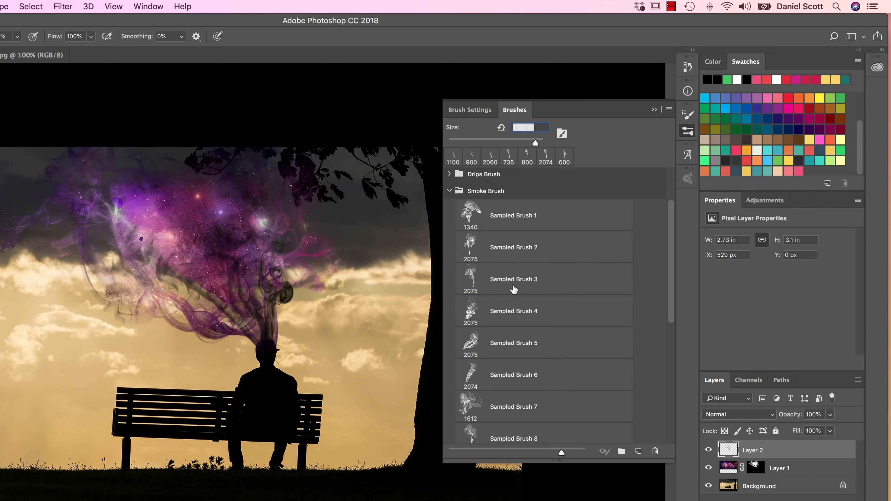
pyautogui.scroll(-2, 541, 372)
pyautogui.click(541, 351)
pyautogui.click(690, 129)
pyautogui.press('[')
pyautogui.press('[')
pyautogui.press('[')
pyautogui.press('[')
pyautogui.press('[')
pyautogui.press('[')
pyautogui.press('[')
pyautogui.press('[')
pyautogui.press('[')
pyautogui.press('[')
pyautogui.press('[')
pyautogui.press('[')
pyautogui.press('[')
pyautogui.press('[')
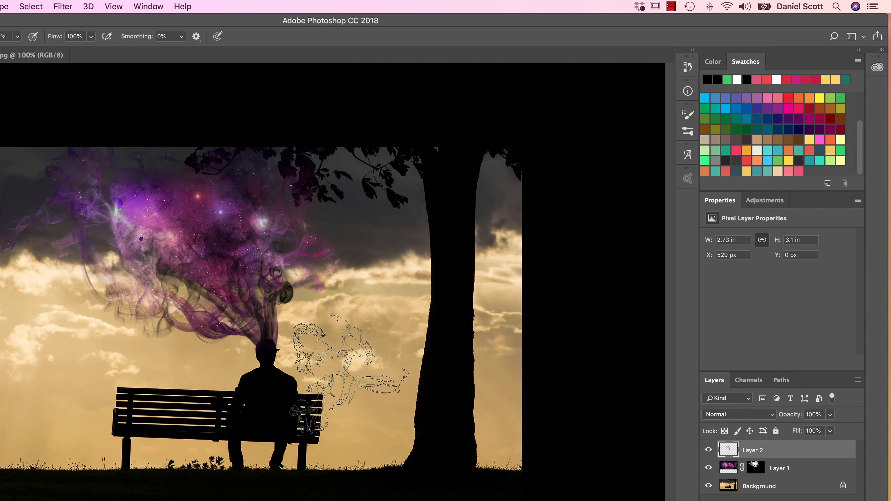
pyautogui.click(224, 234)
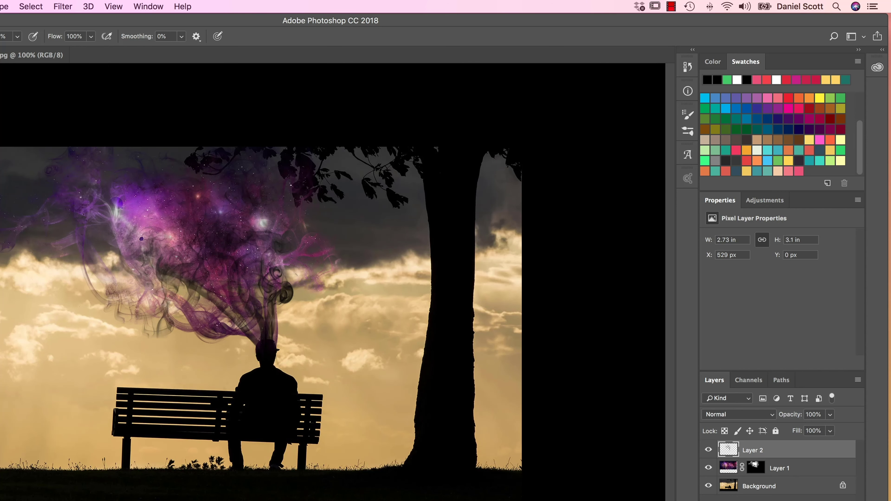
# - Stamp more dark smoke at the cloud's right edge, then with a smaller brush beside the man's head
pyautogui.click(319, 257)
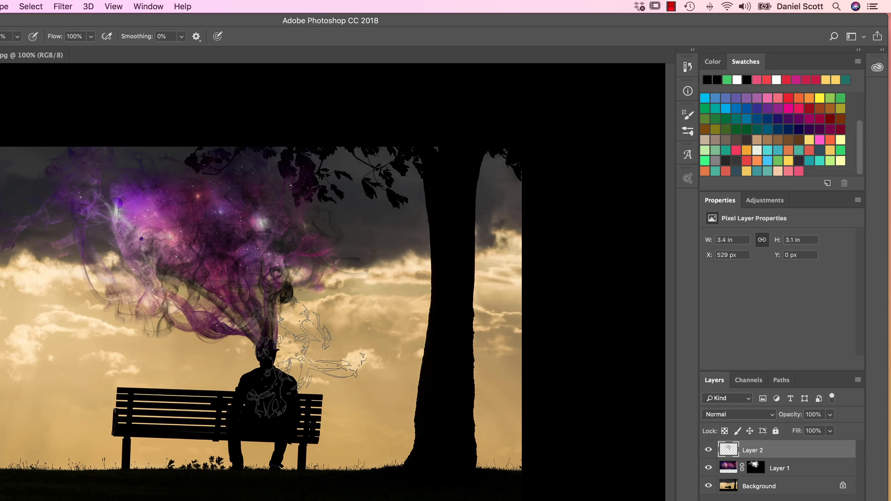
pyautogui.moveTo(319, 365)
pyautogui.mouseDown()
pyautogui.moveTo(221, 372)
pyautogui.moveTo(252, 373)
pyautogui.mouseUp()
pyautogui.click(300, 319)
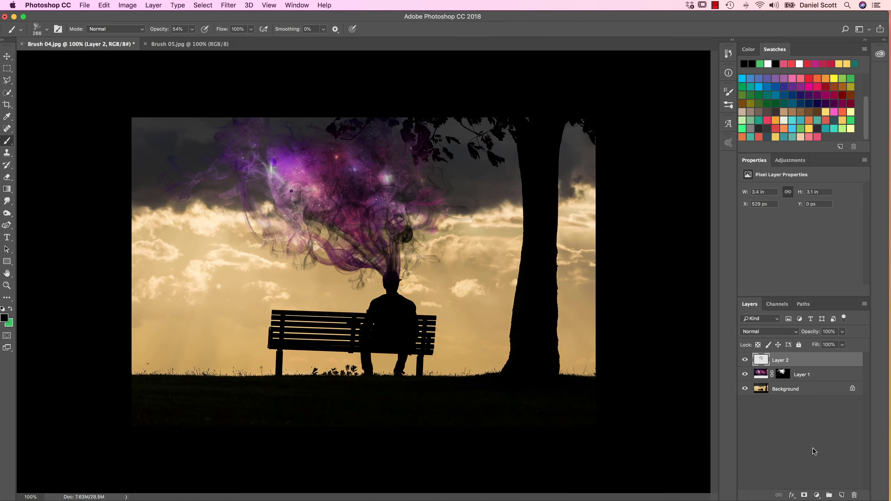
# - Hide and show Layer 2 to compare the image with and without the dark smoke
pyautogui.click(783, 375)
pyautogui.click(781, 363)
pyautogui.click(745, 361)
pyautogui.click(745, 375)
pyautogui.click(745, 375)
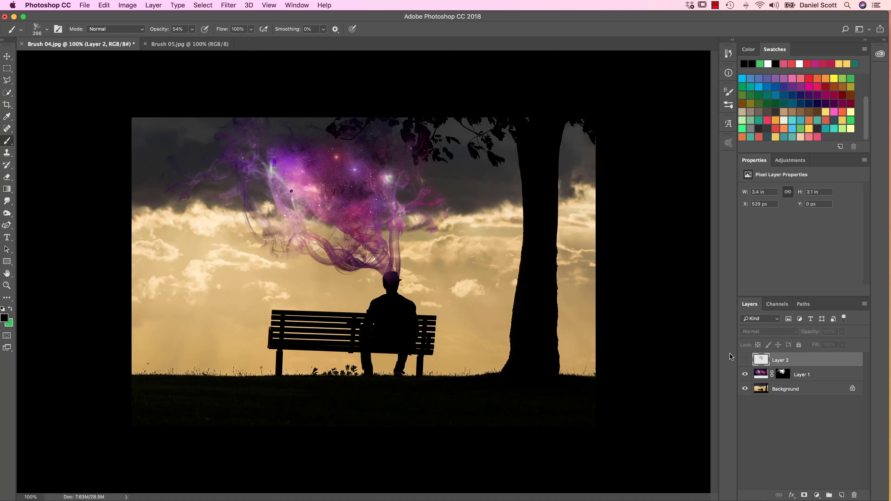
pyautogui.click(745, 360)
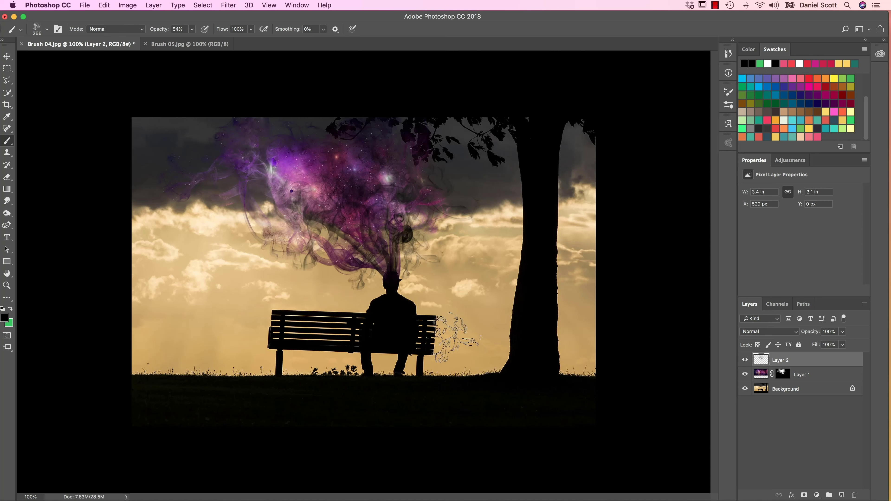